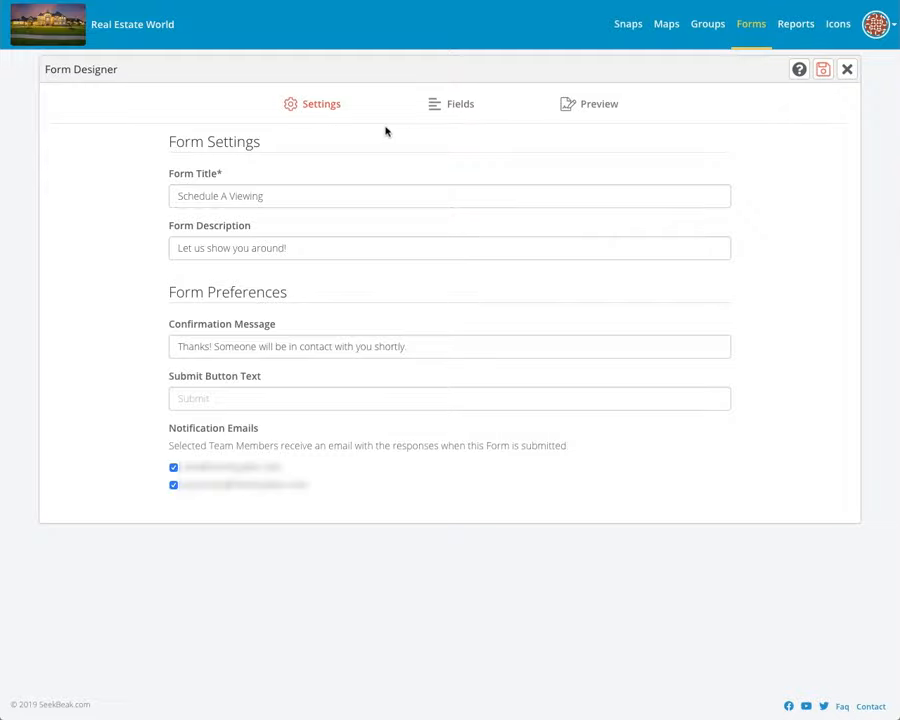
# Step: Move from the Schedule A Viewing form's settings to its Fields list
pyautogui.click(446, 108)
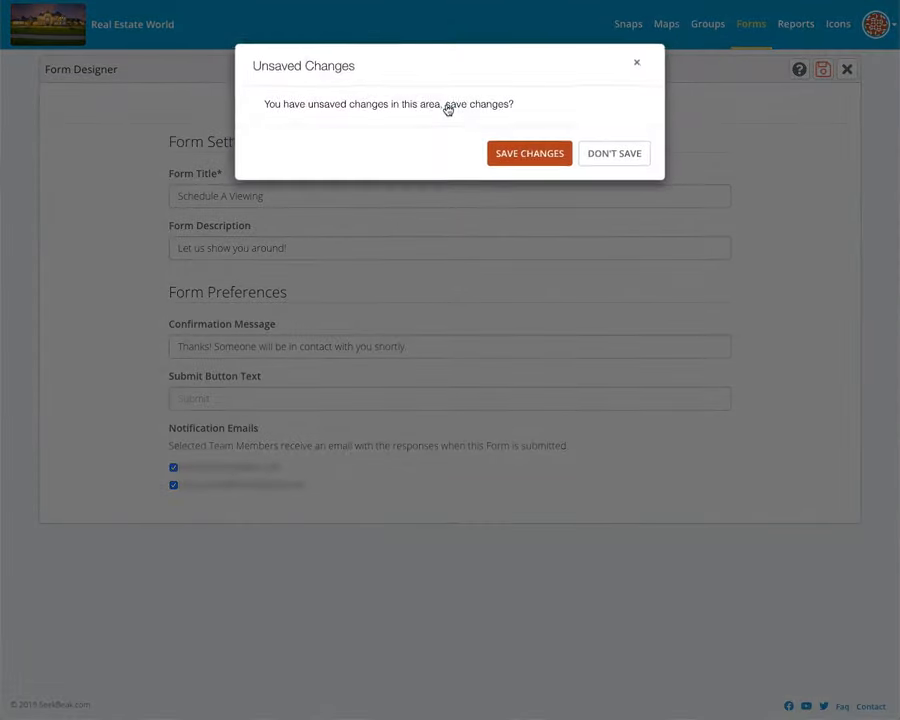
# Step: Save the settings and add a required single-line 'Contact Name' field with placeholder 'Please enter your name...'
pyautogui.click(521, 160)
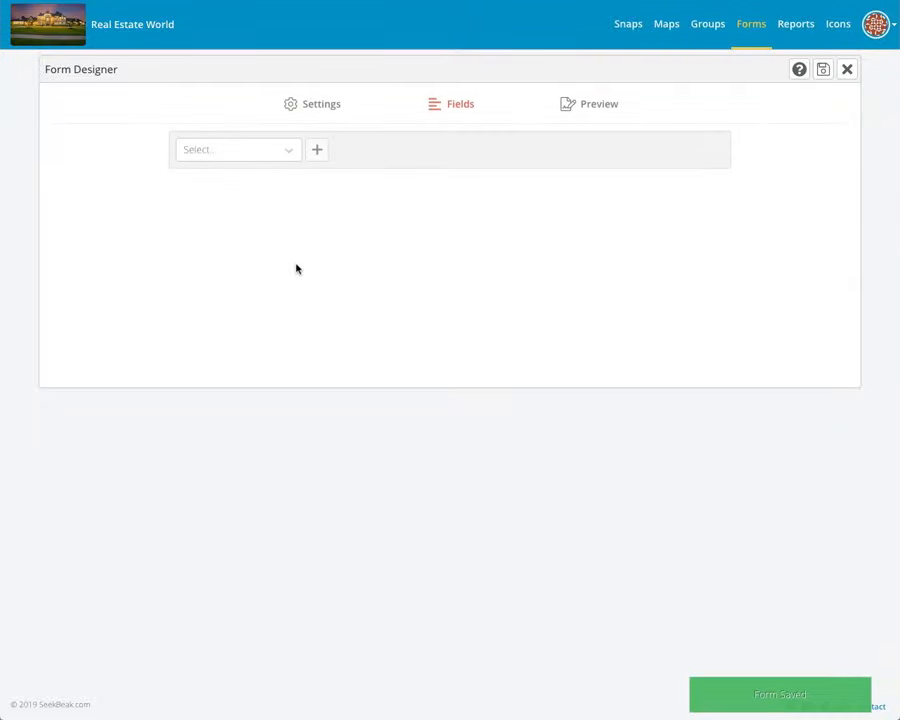
pyautogui.click(255, 152)
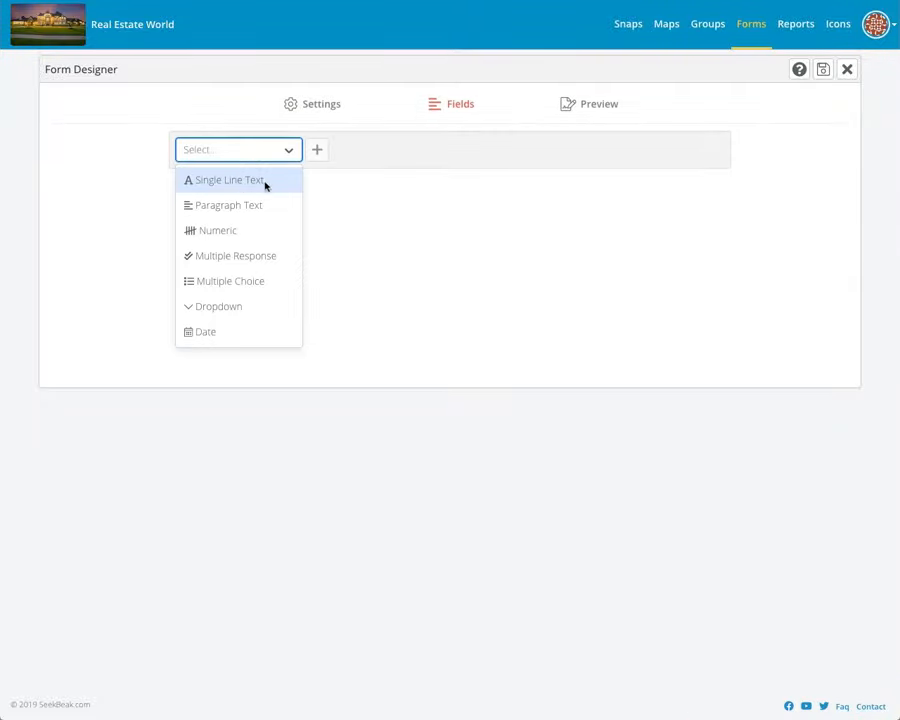
pyautogui.click(273, 182)
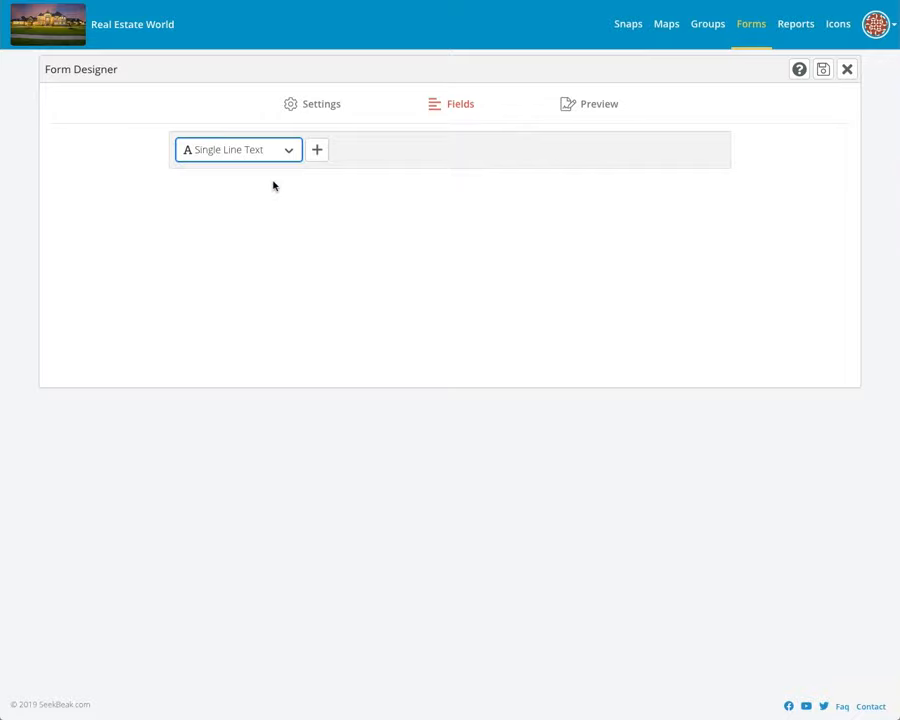
pyautogui.click(320, 150)
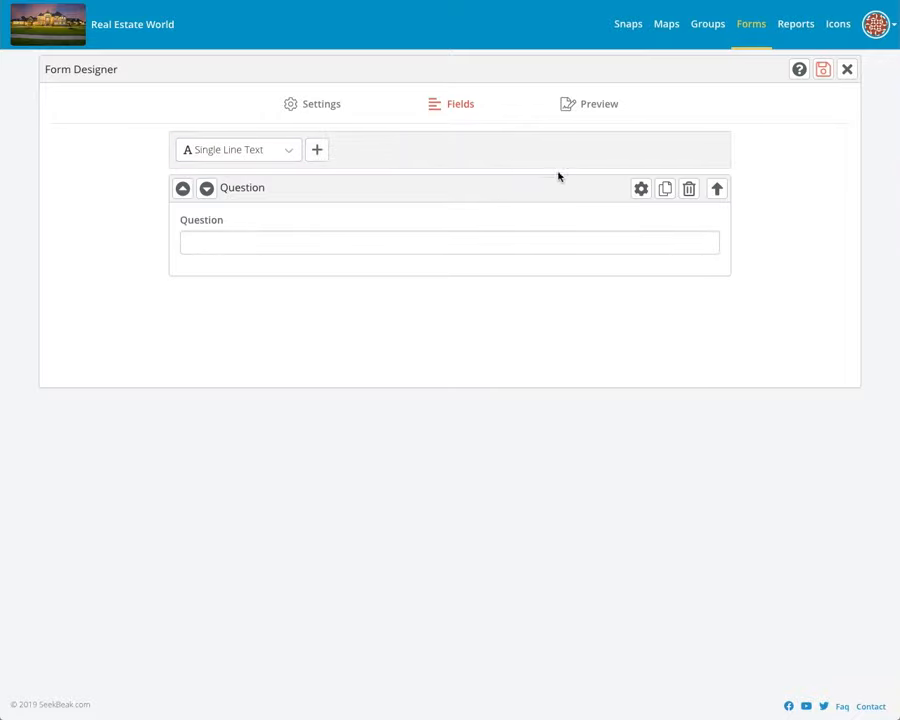
pyautogui.click(638, 188)
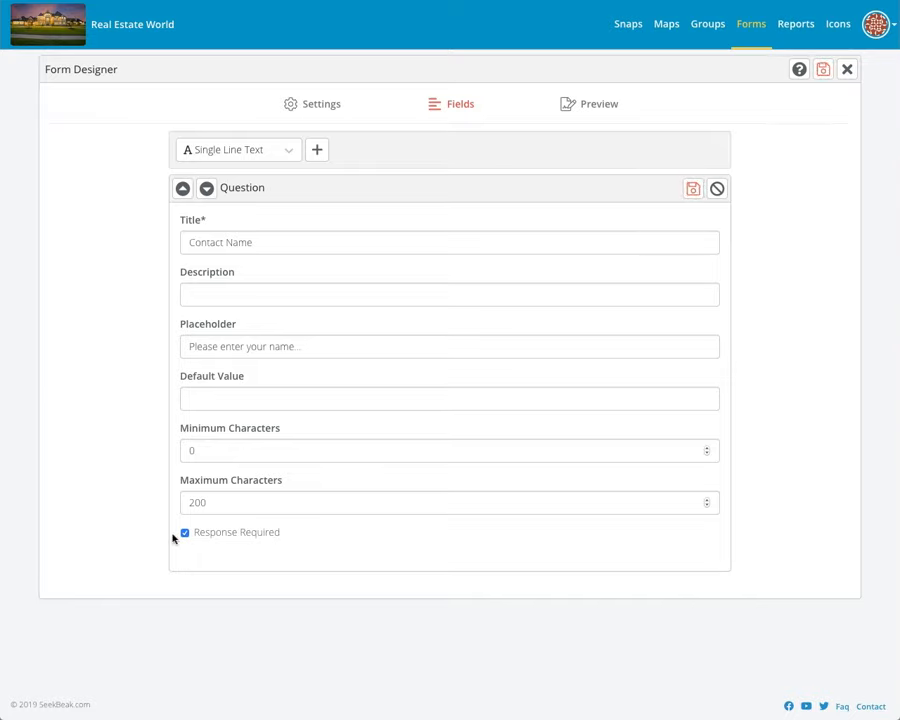
pyautogui.click(692, 190)
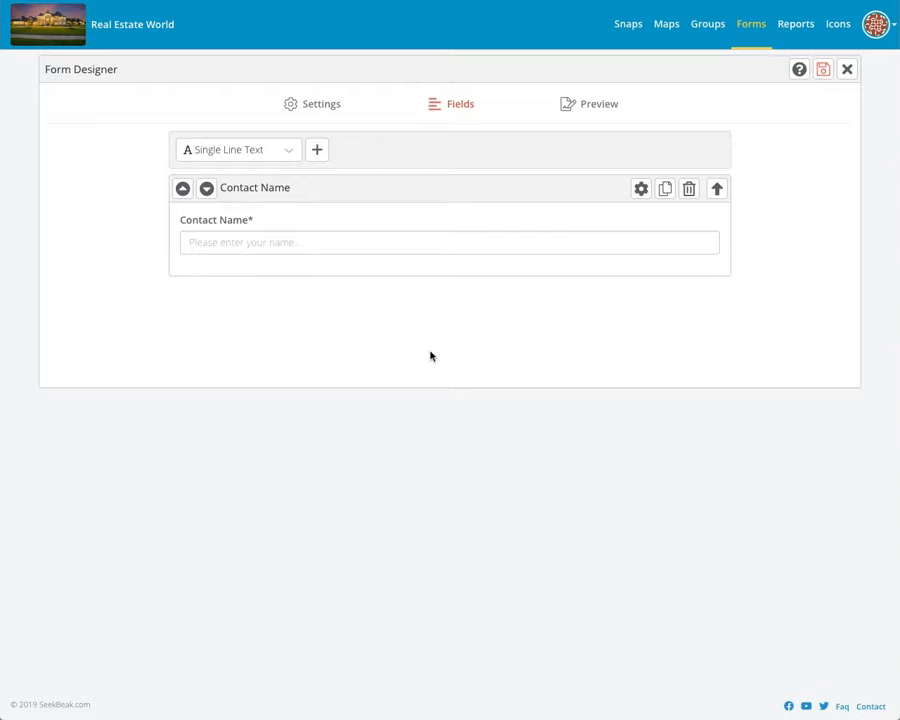
pyautogui.click(578, 108)
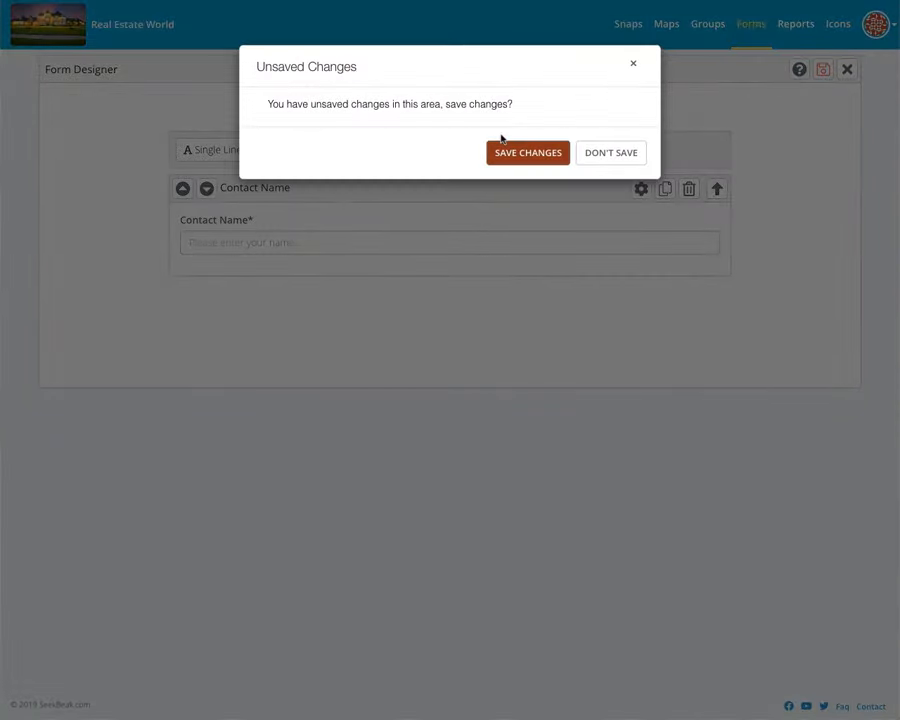
# Step: Save and preview the form showing Contact Name, then return to the field-type list
pyautogui.click(514, 154)
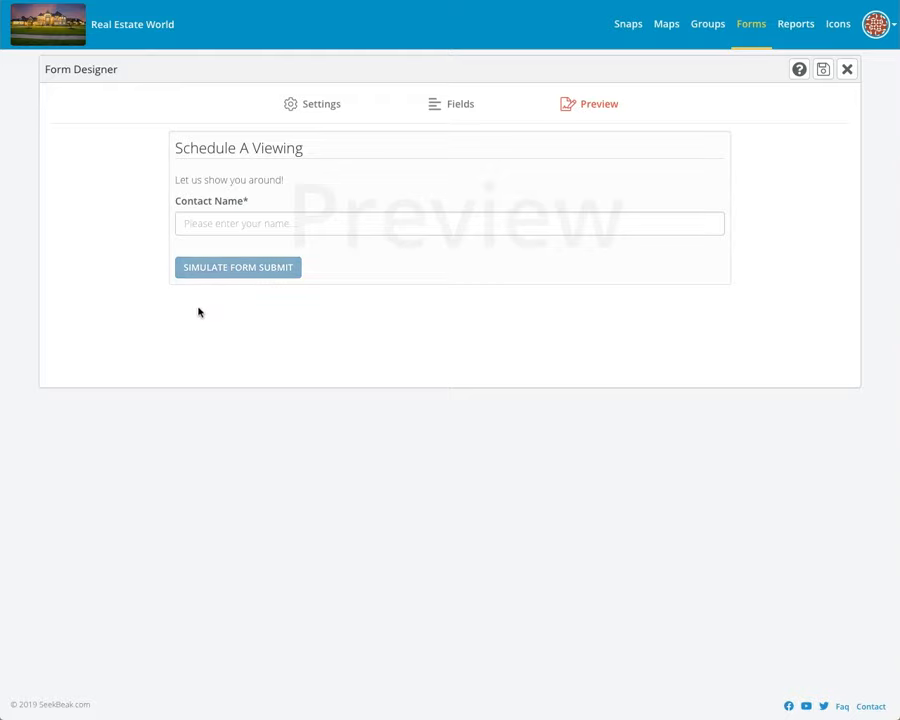
pyautogui.click(445, 110)
pyautogui.click(265, 150)
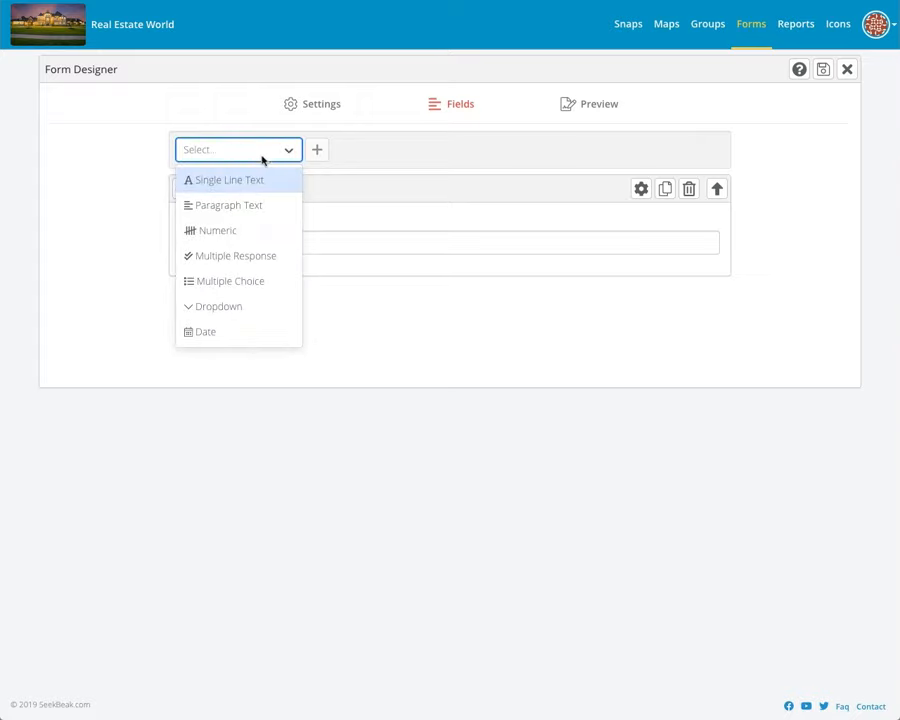
# Step: Add a required Date field titled 'Preferred Viewing Date' below Contact Name
pyautogui.click(214, 334)
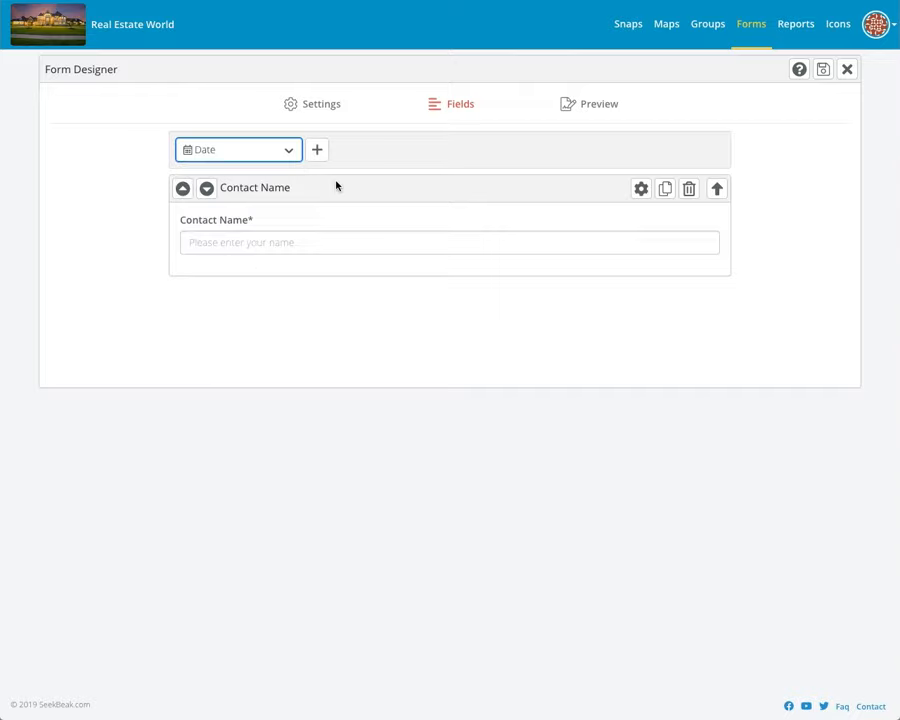
pyautogui.click(320, 151)
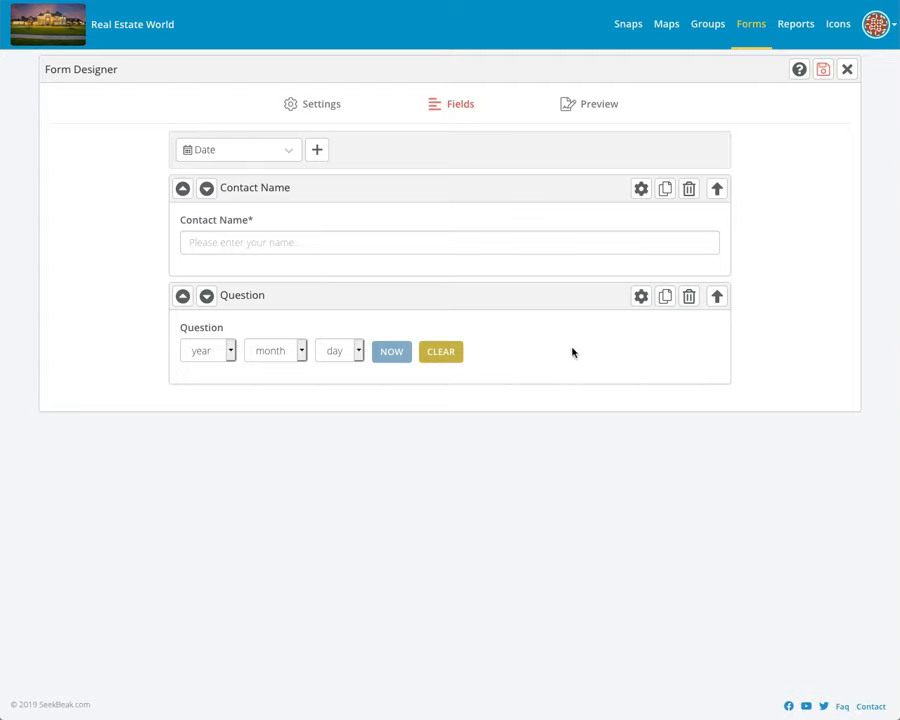
pyautogui.click(643, 296)
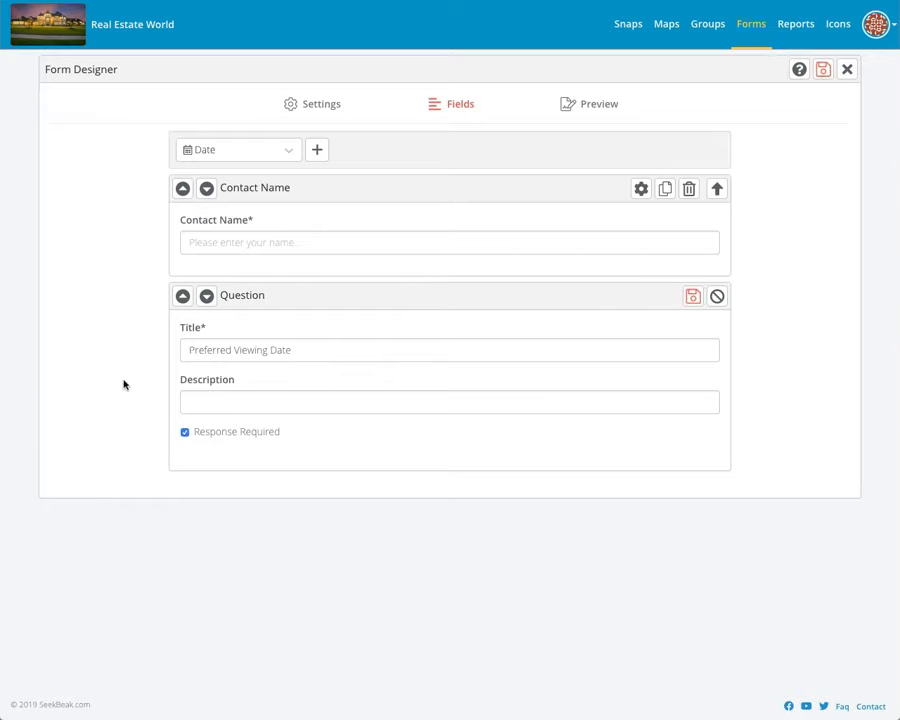
pyautogui.click(691, 296)
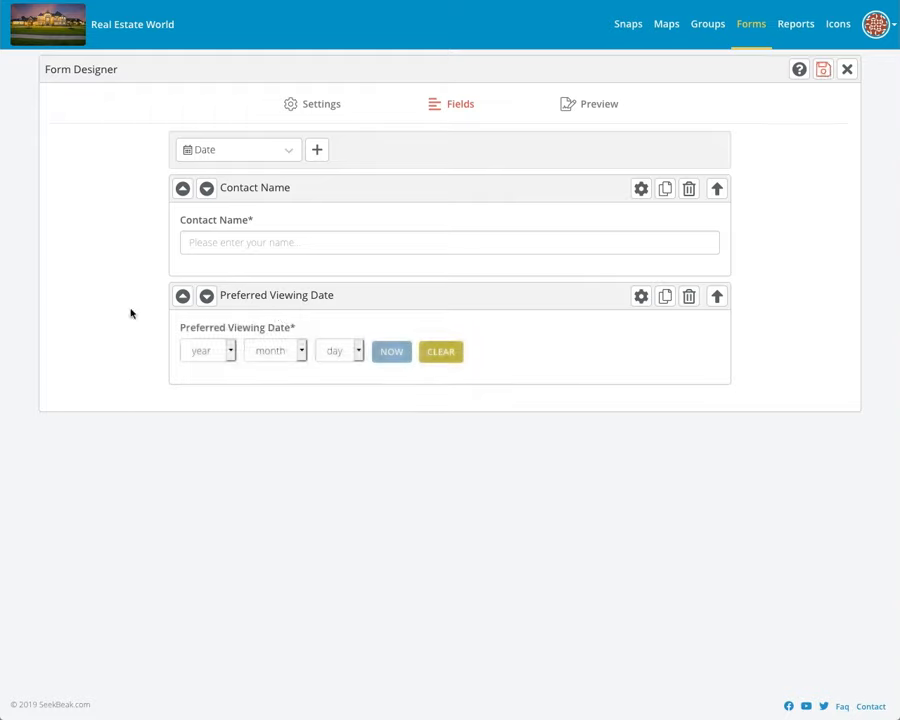
# Step: Add a single-line text field titled 'Phone Number'
pyautogui.click(262, 151)
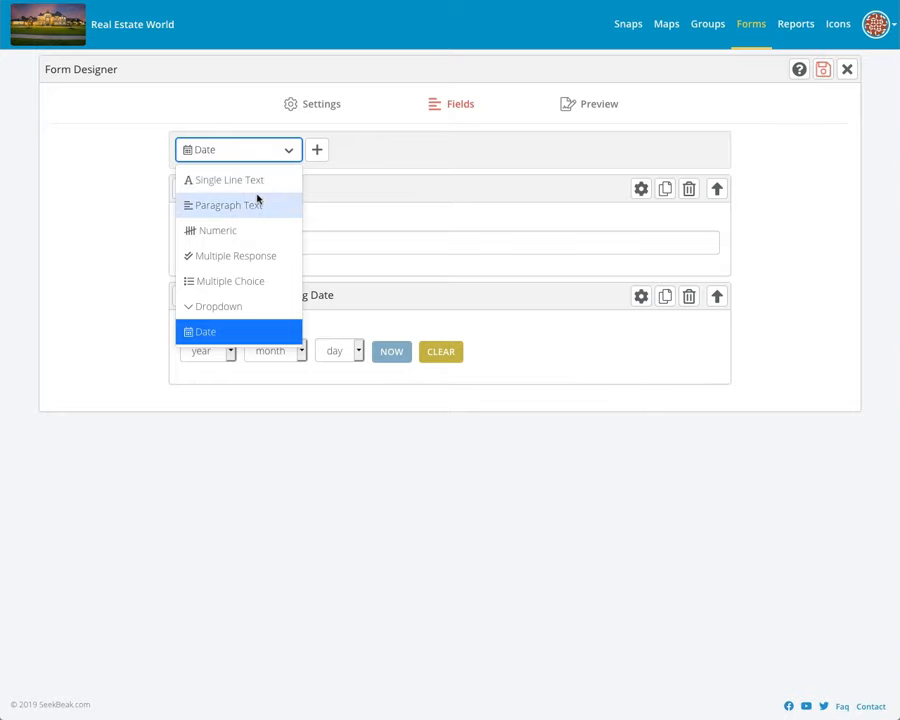
pyautogui.click(256, 181)
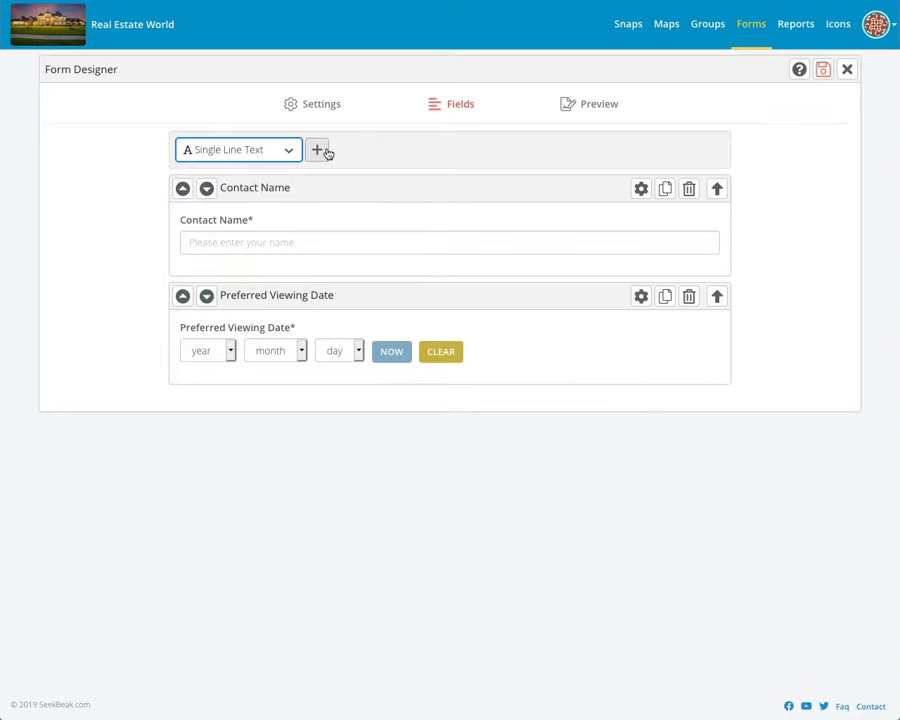
pyautogui.click(325, 152)
pyautogui.click(640, 405)
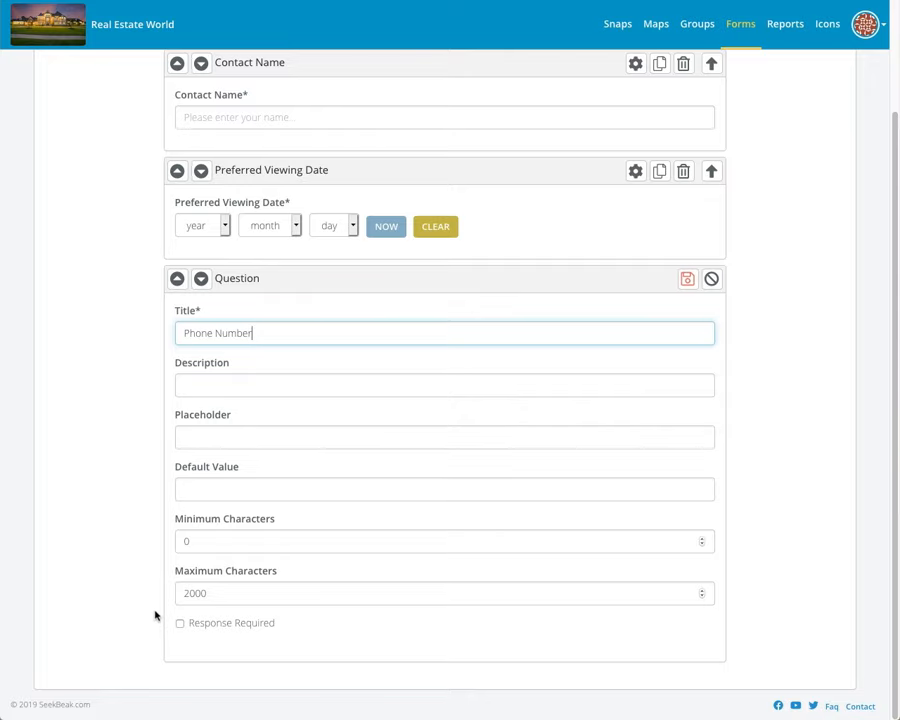
pyautogui.click(687, 279)
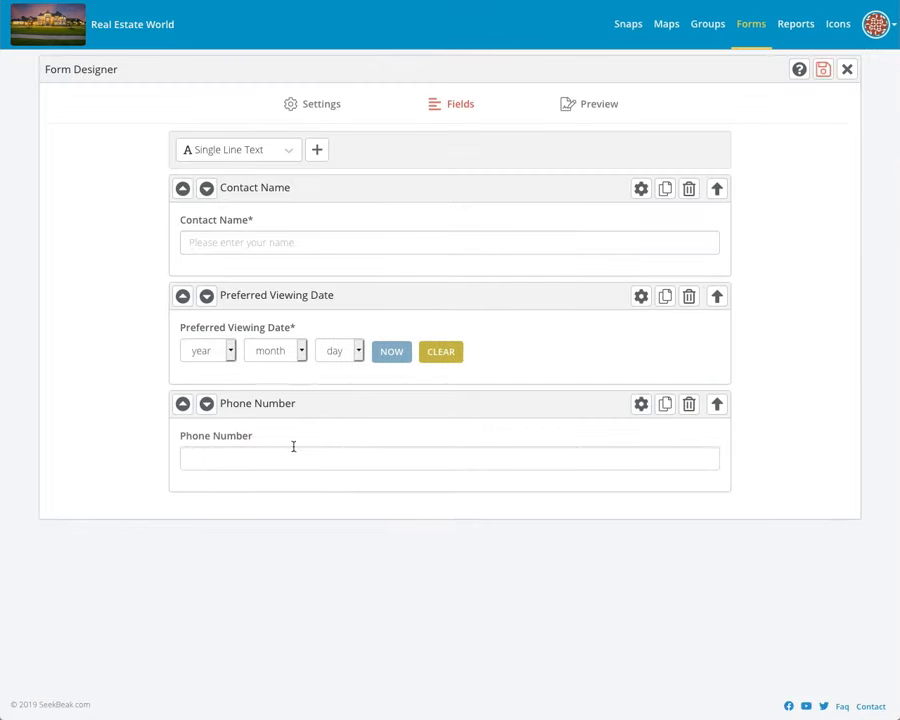
# Step: Duplicate the Phone Number field and retitle the copy 'Email'
pyautogui.click(665, 406)
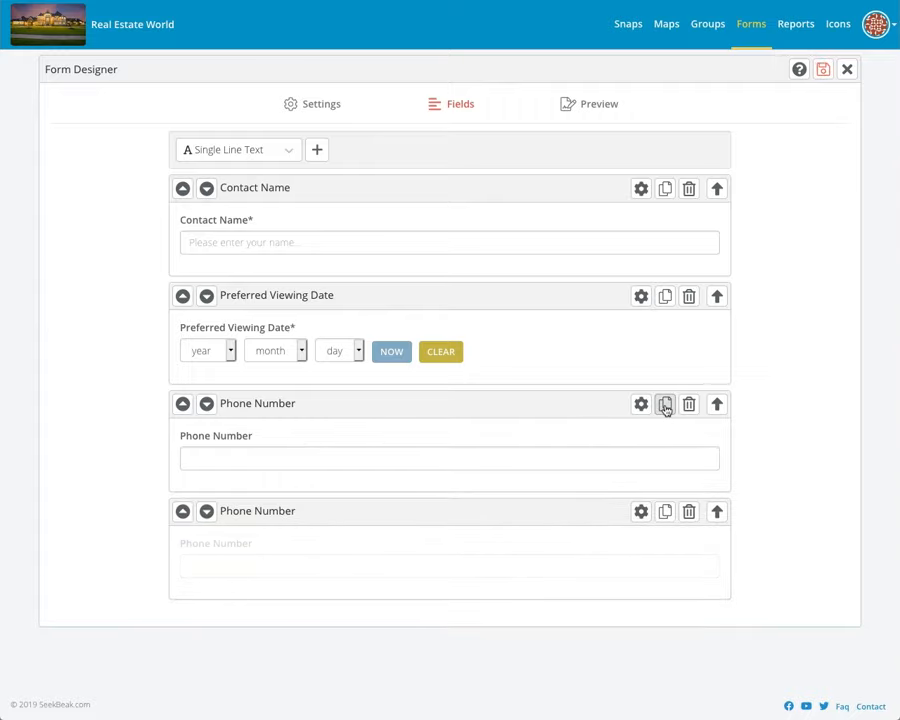
pyautogui.click(640, 510)
pyautogui.scroll(-1, 376, 544)
pyautogui.moveTo(307, 510); pyautogui.dragTo(114, 493)
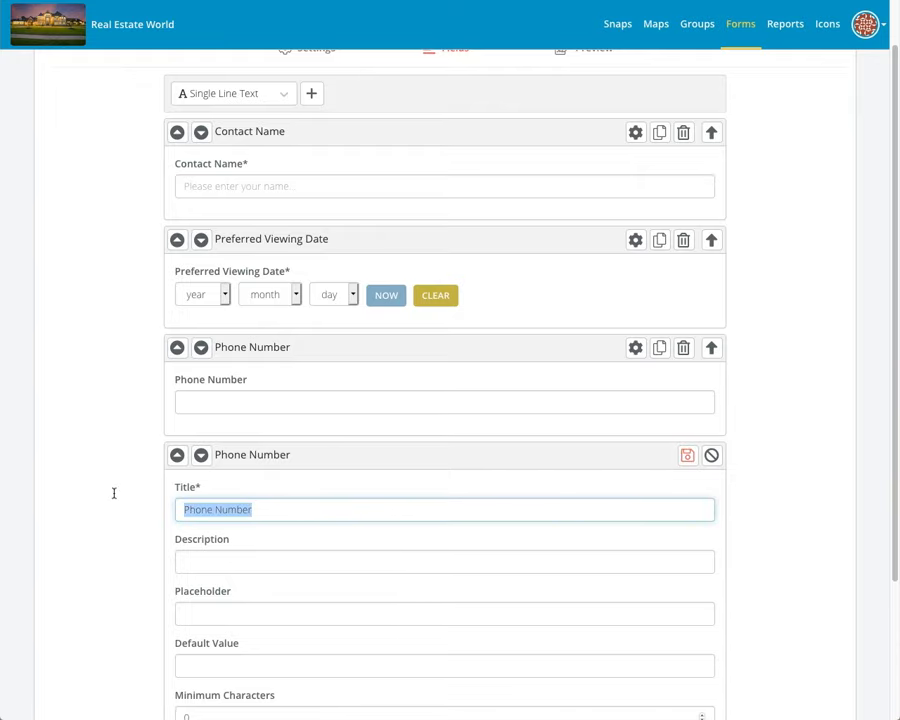
pyautogui.write('Email')
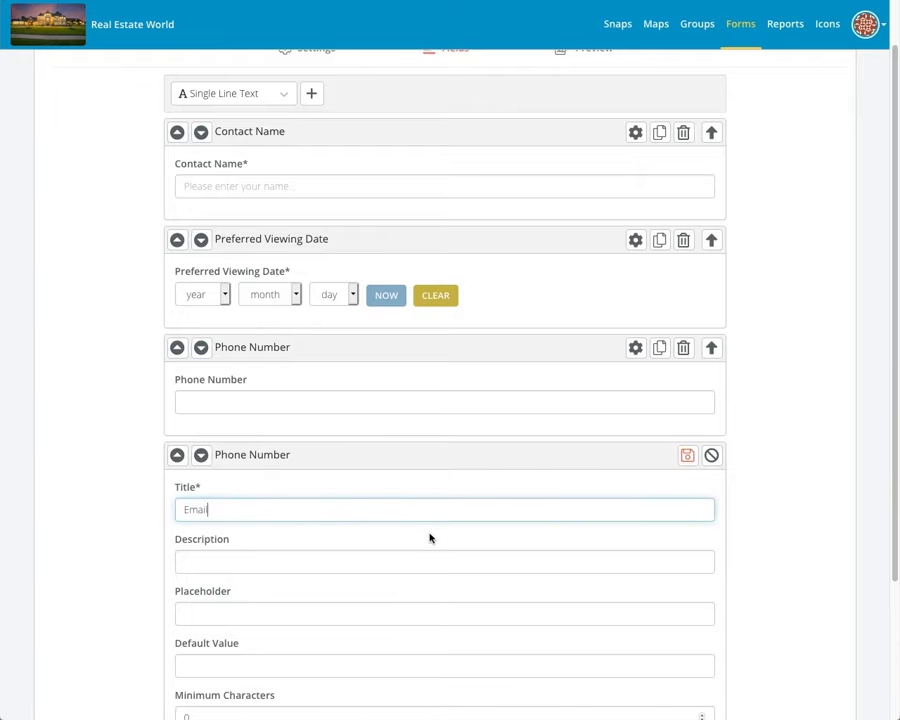
pyautogui.click(687, 455)
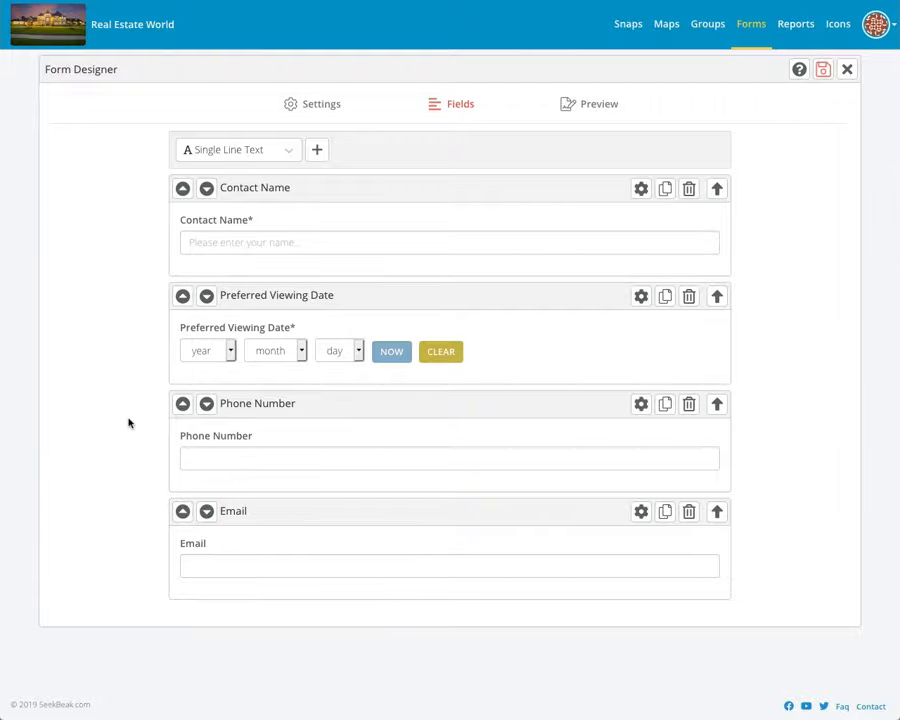
# Step: Move Preferred Viewing Date below Phone Number and Email, and save the reordered form
pyautogui.click(594, 107)
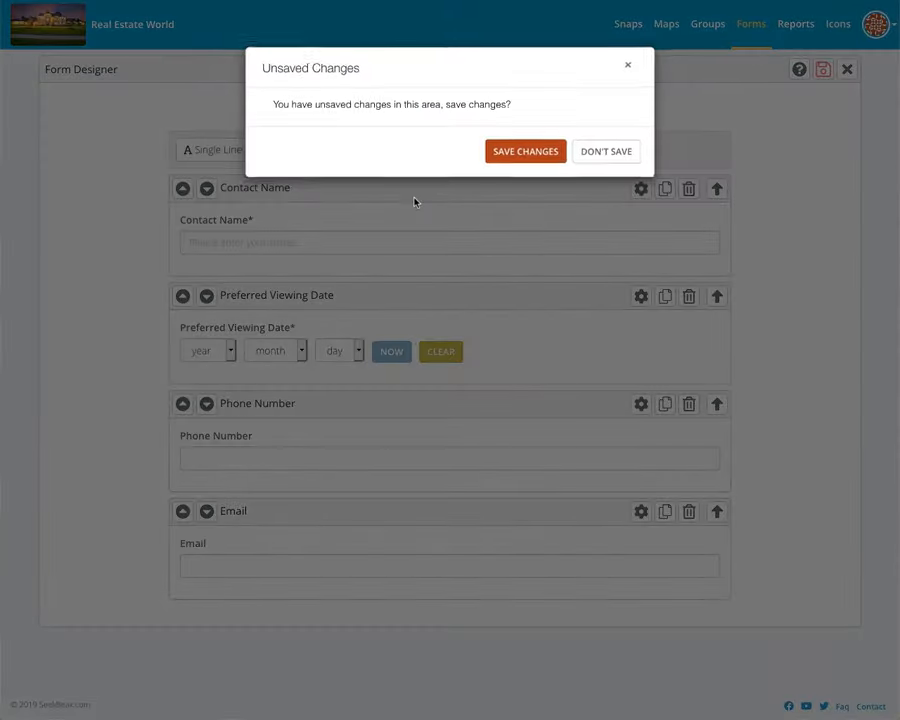
pyautogui.click(522, 153)
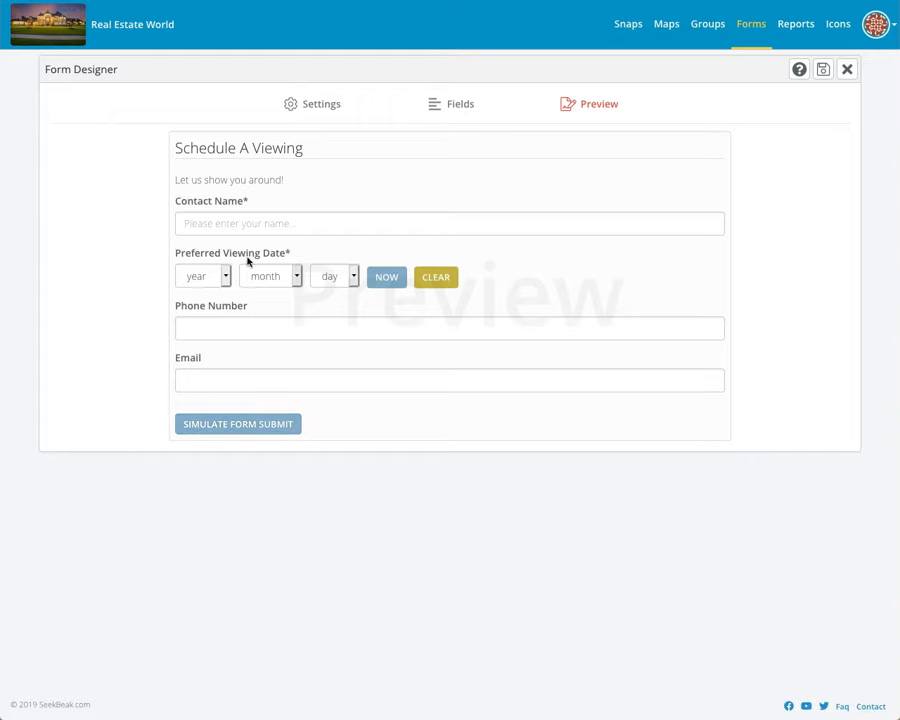
pyautogui.click(450, 105)
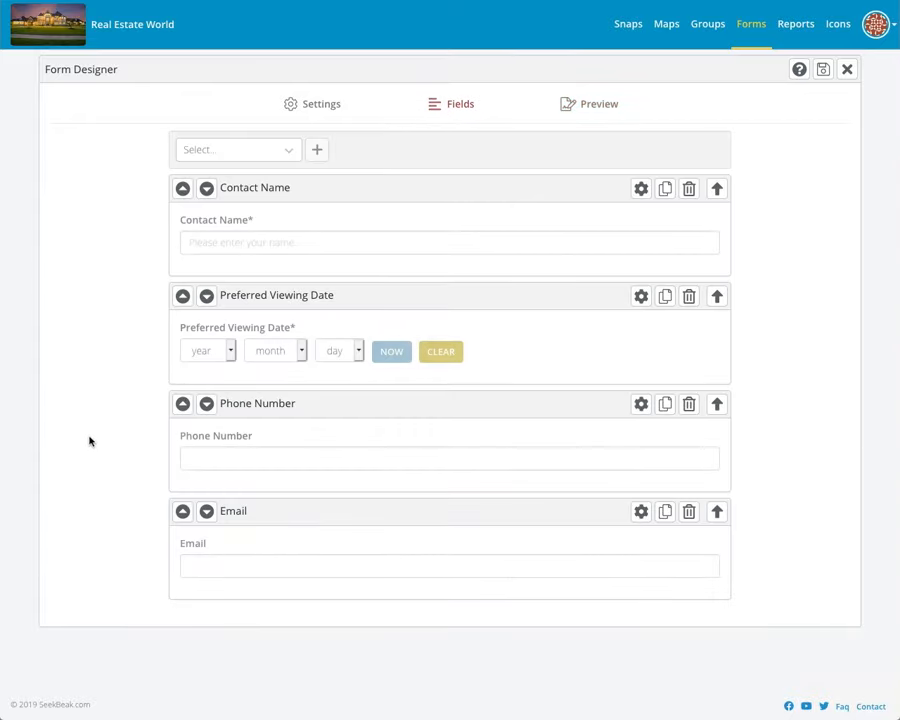
pyautogui.click(208, 296)
pyautogui.click(207, 404)
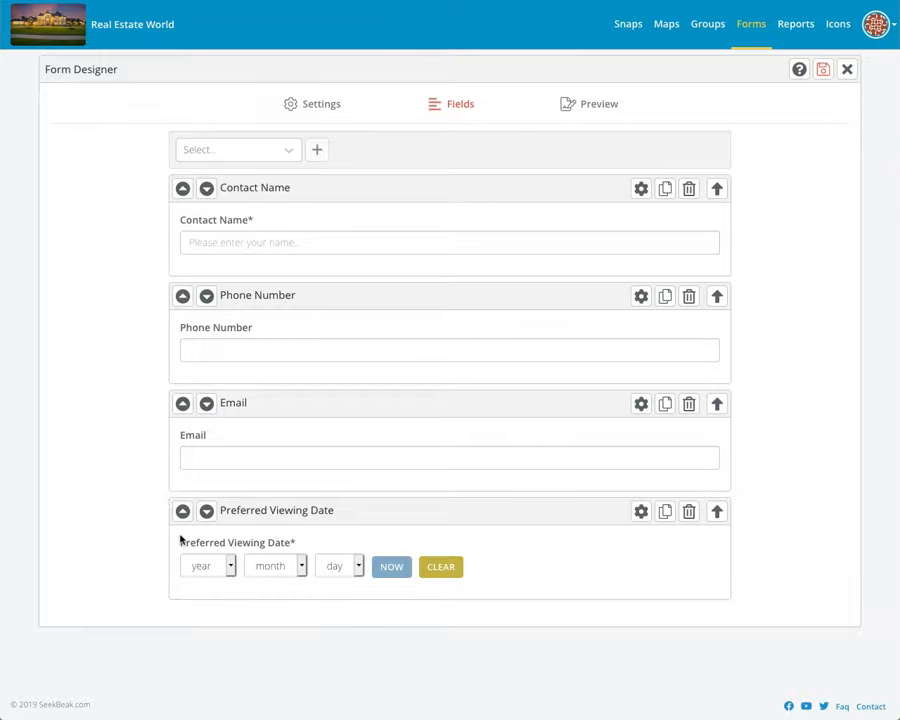
pyautogui.click(602, 117)
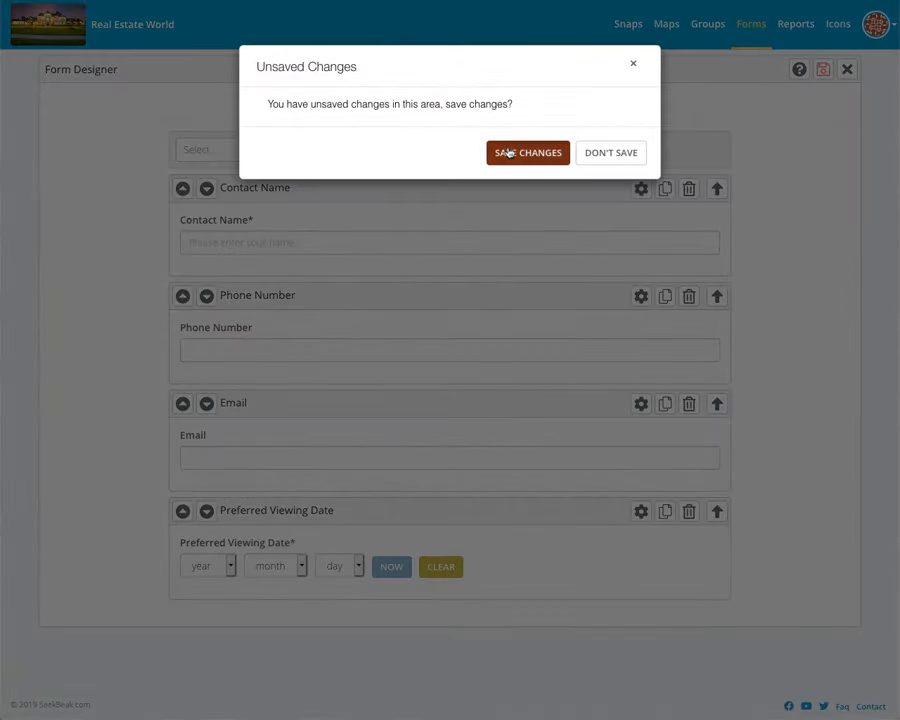
pyautogui.click(510, 152)
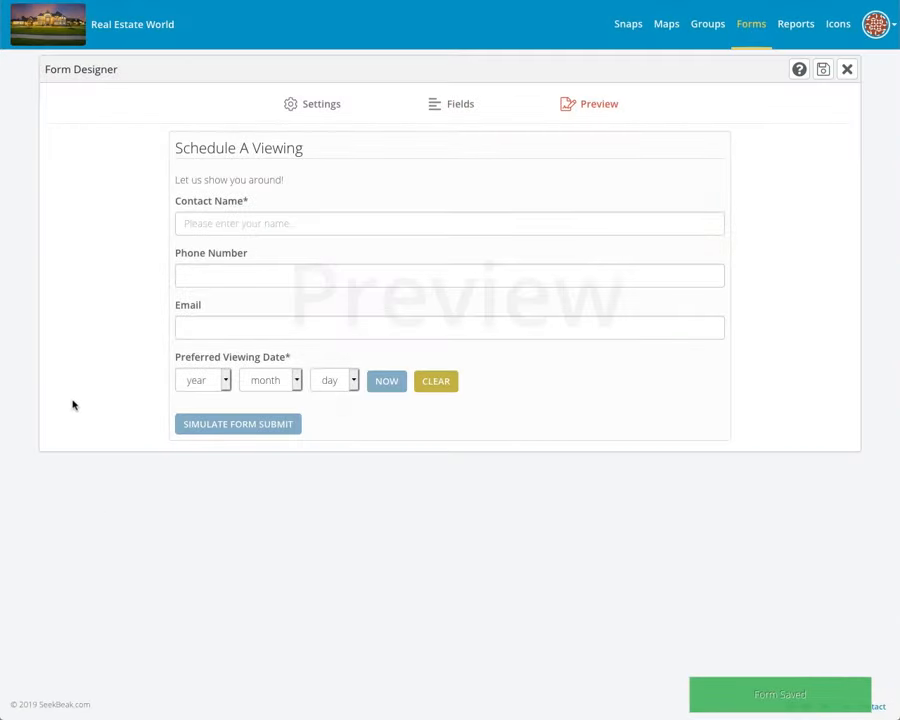
# Step: Test-submit the form with name 'Tes' and today's date, then close it and go to Snaps
pyautogui.click(221, 430)
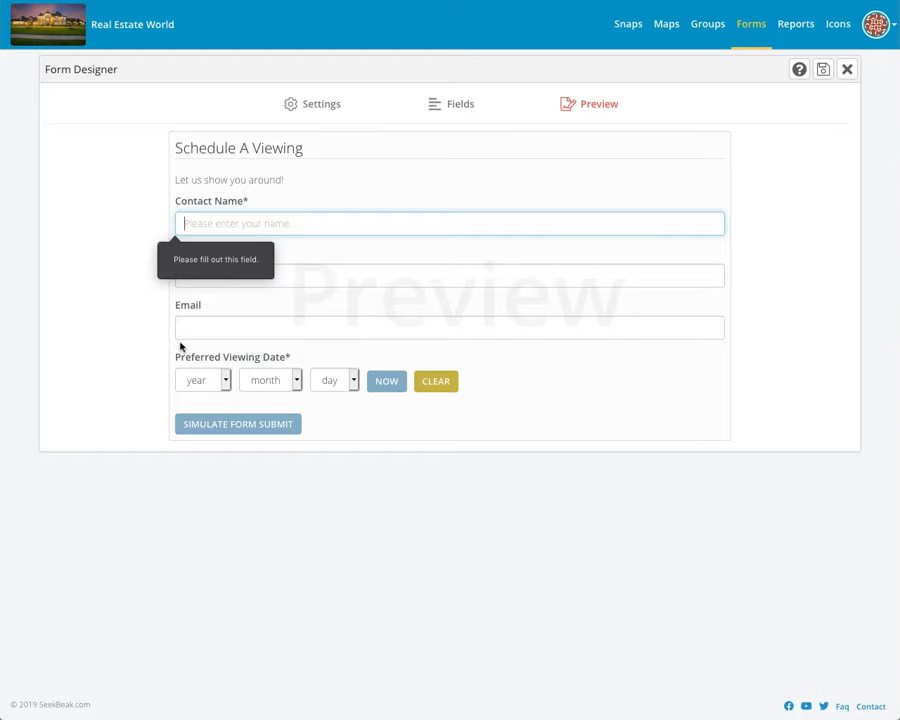
pyautogui.press('BackSpace')
pyautogui.write('Test')
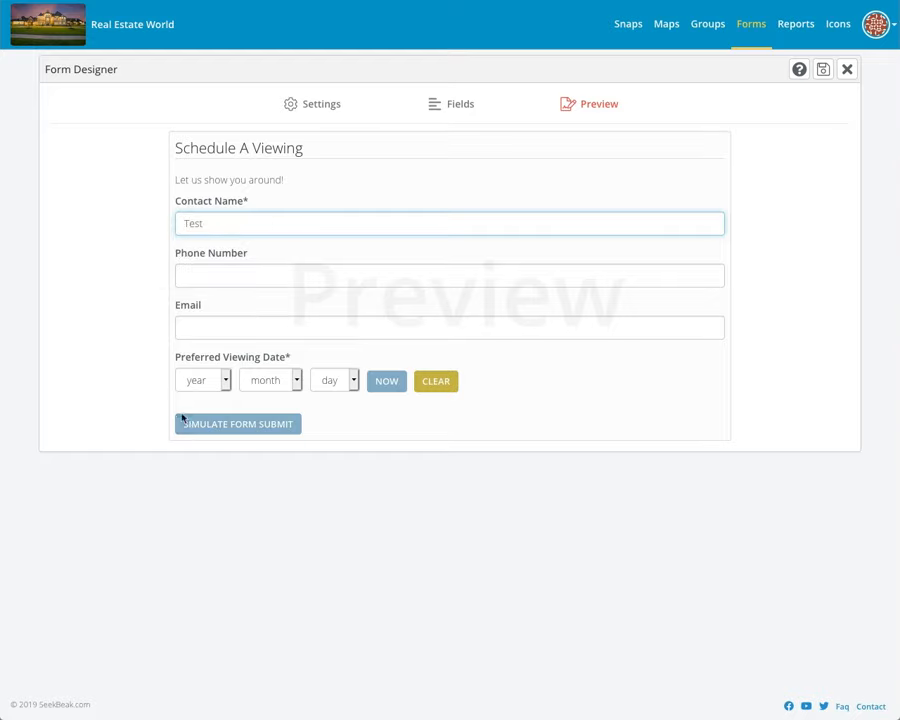
pyautogui.click(206, 425)
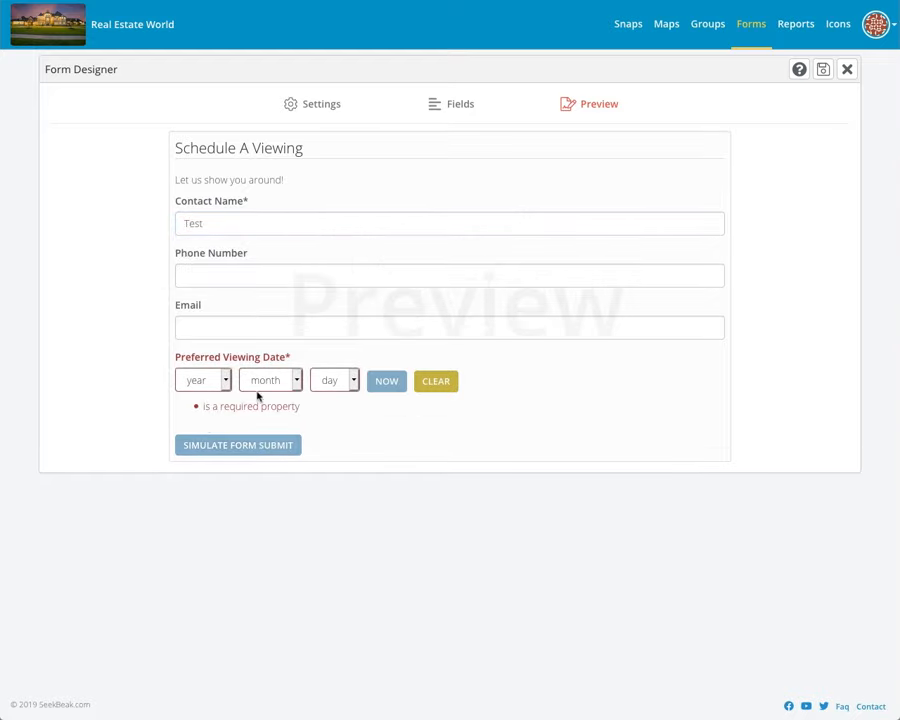
pyautogui.click(383, 381)
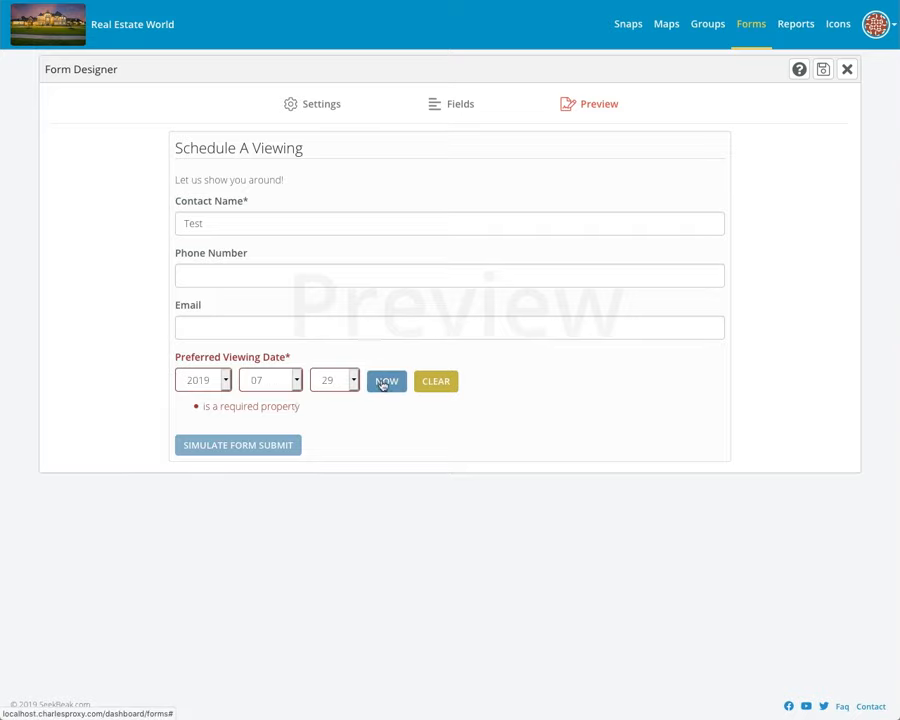
pyautogui.click(266, 445)
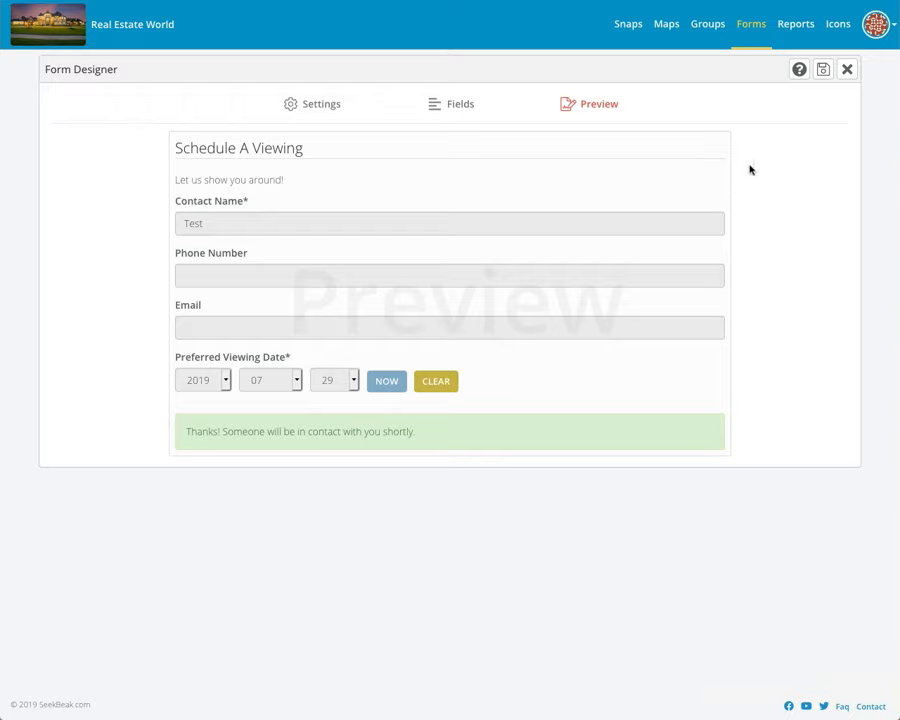
pyautogui.click(847, 71)
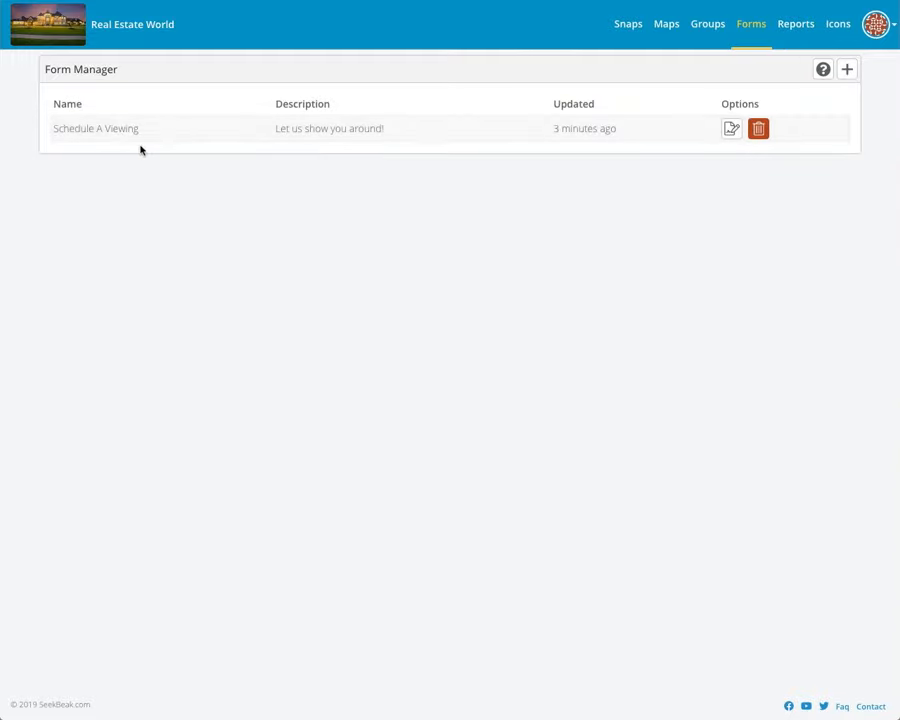
pyautogui.click(628, 24)
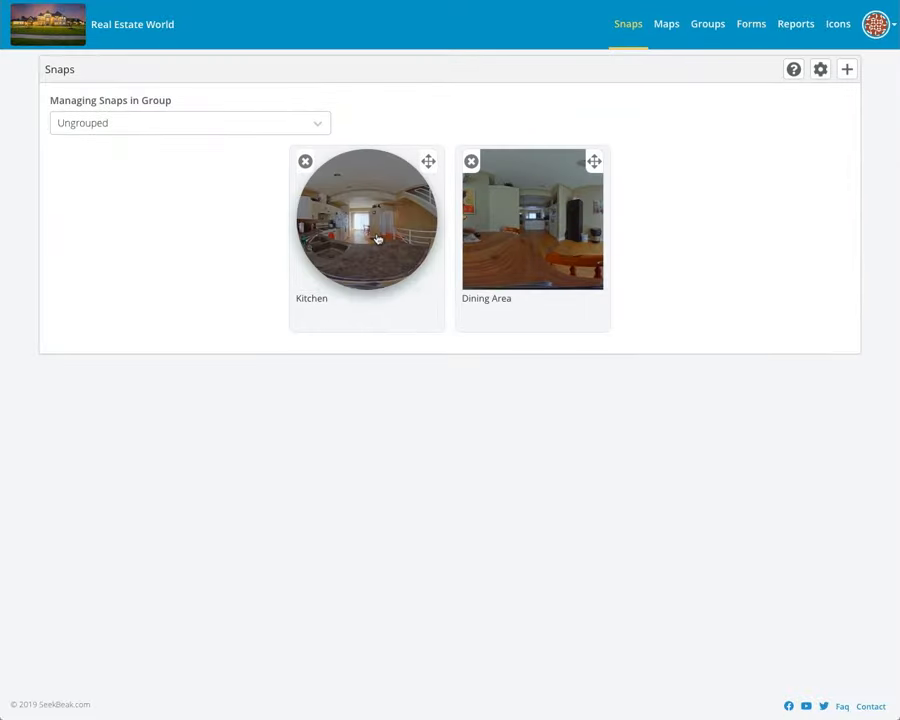
# Step: Open the Kitchen snap, turn toward the stair railing, and place a new hotspot beside it
pyautogui.click(378, 238)
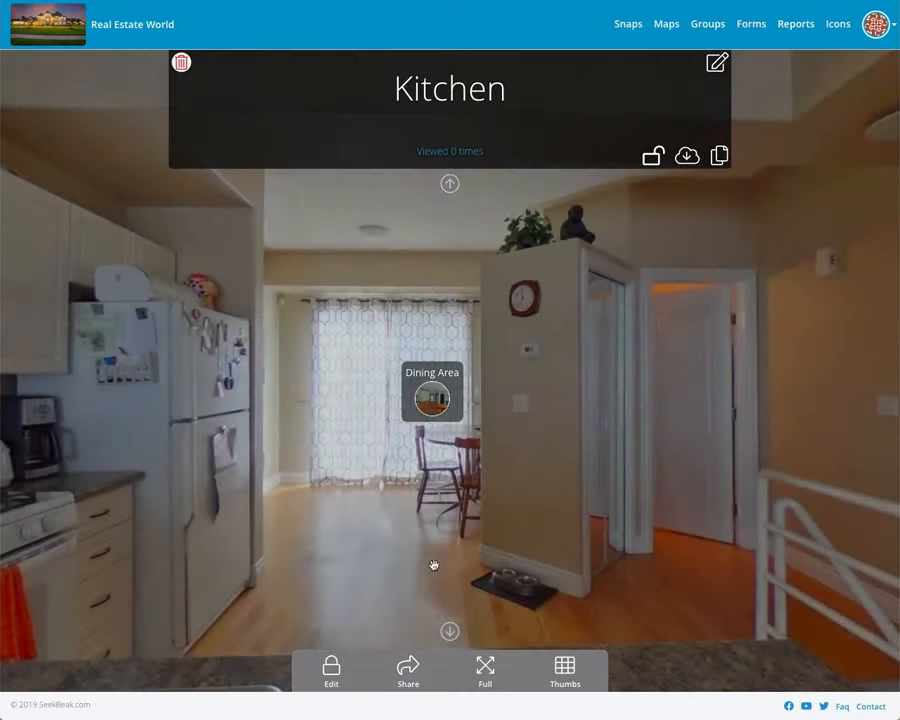
pyautogui.moveTo(433, 566); pyautogui.dragTo(291, 534)
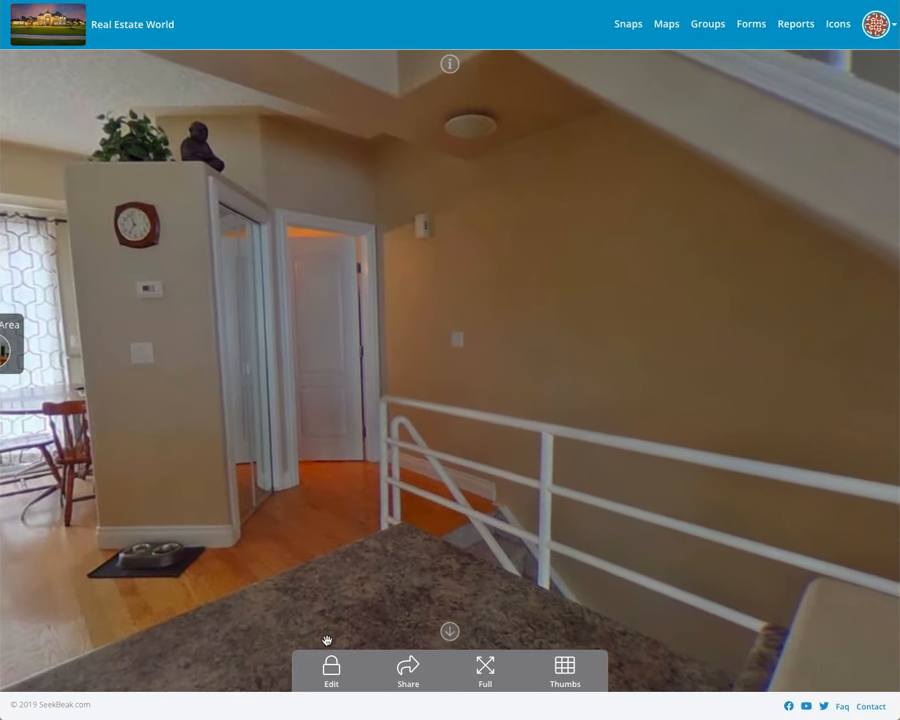
pyautogui.click(331, 667)
pyautogui.click(368, 664)
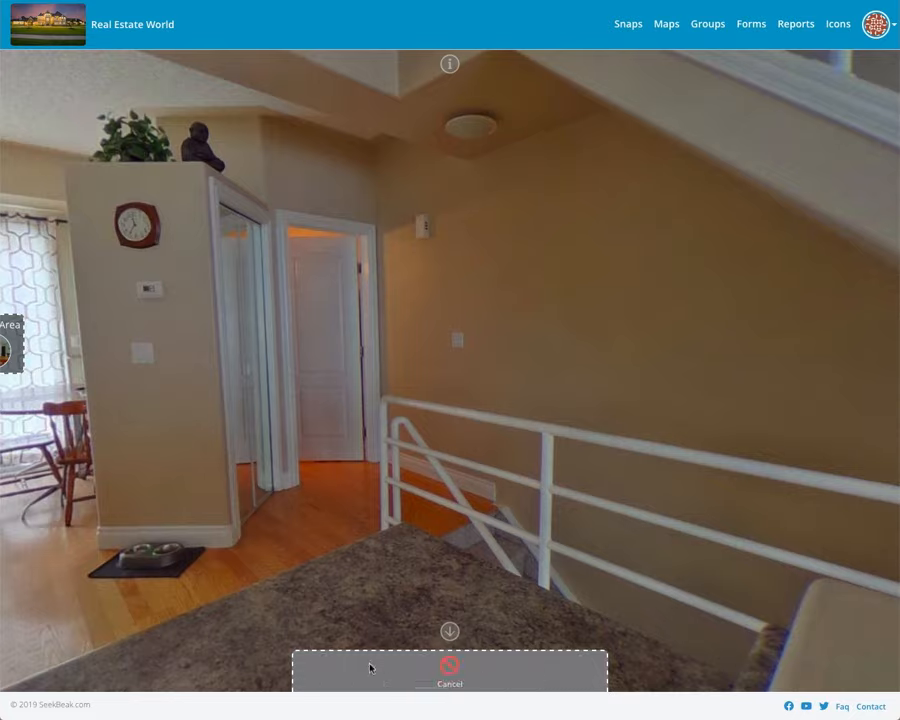
pyautogui.click(412, 425)
# Step: Set the new hotspot's type to Form and link it to 'Schedule A Viewing'
pyautogui.click(412, 431)
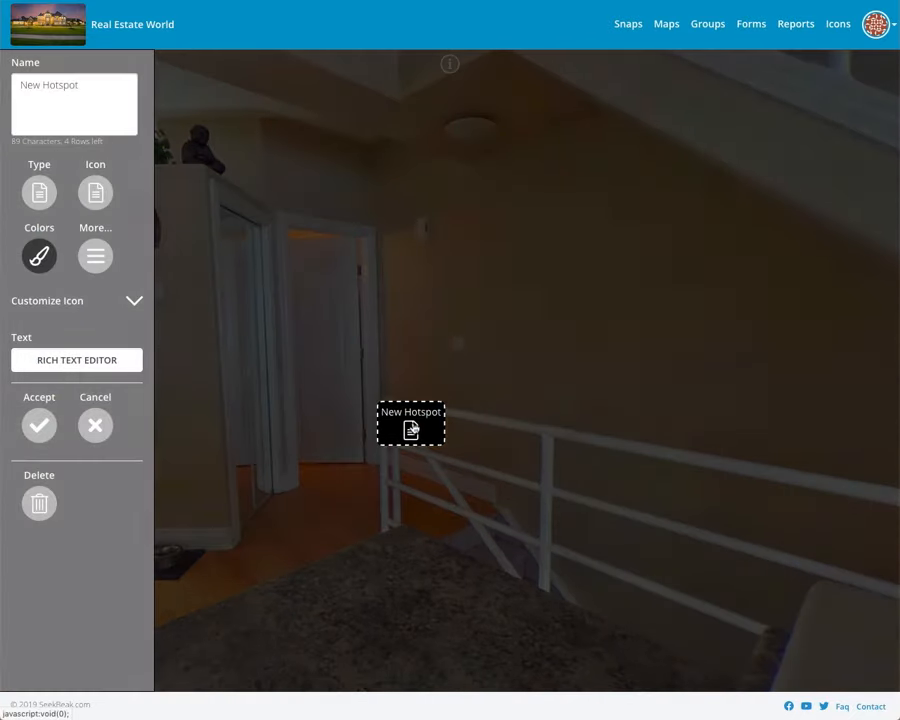
pyautogui.click(40, 193)
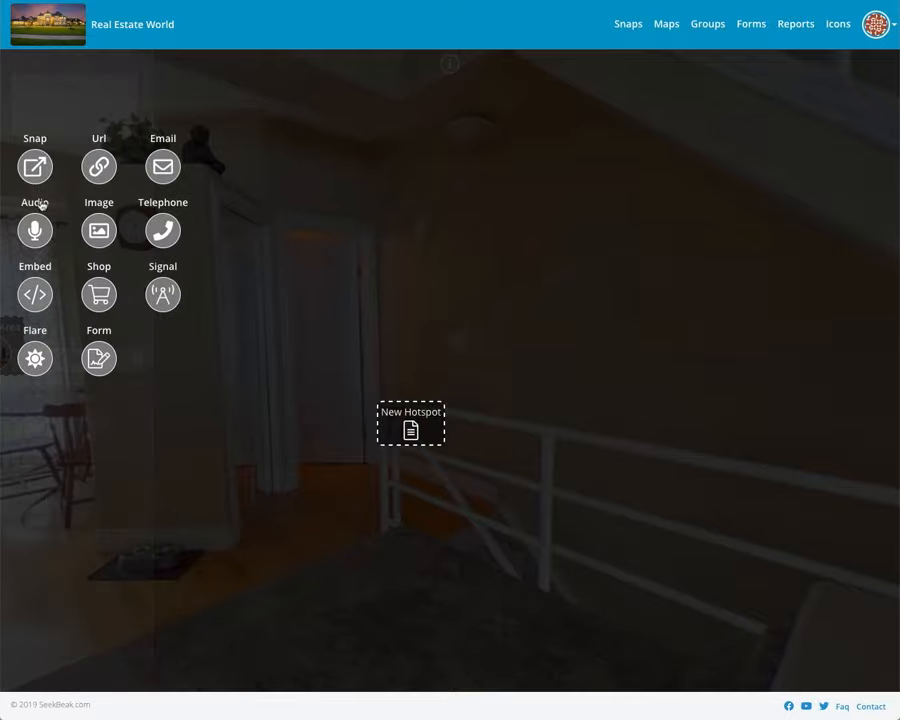
pyautogui.click(100, 359)
pyautogui.click(93, 366)
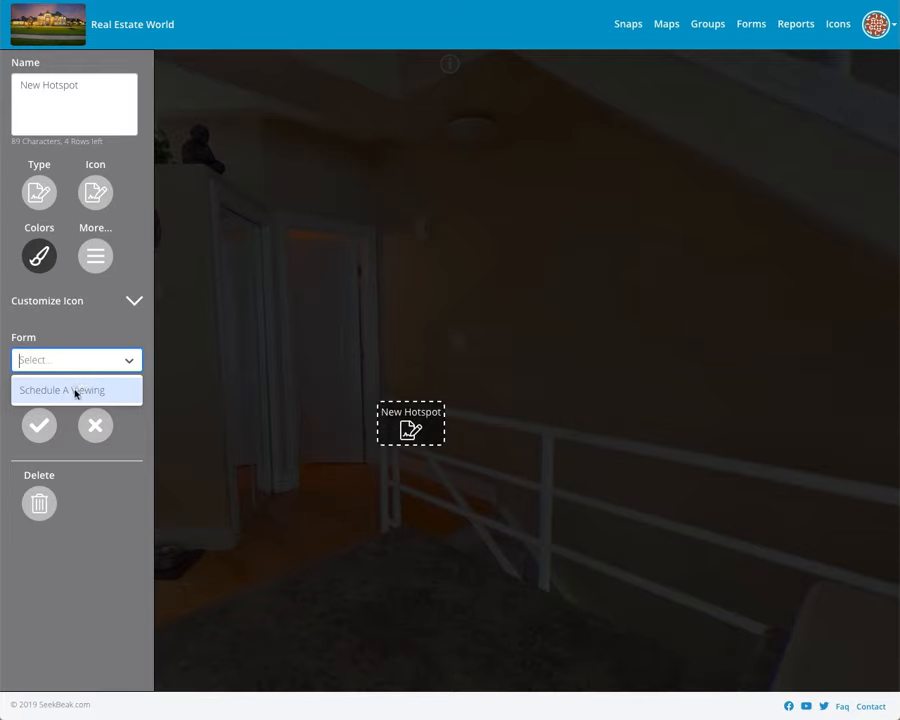
pyautogui.click(75, 391)
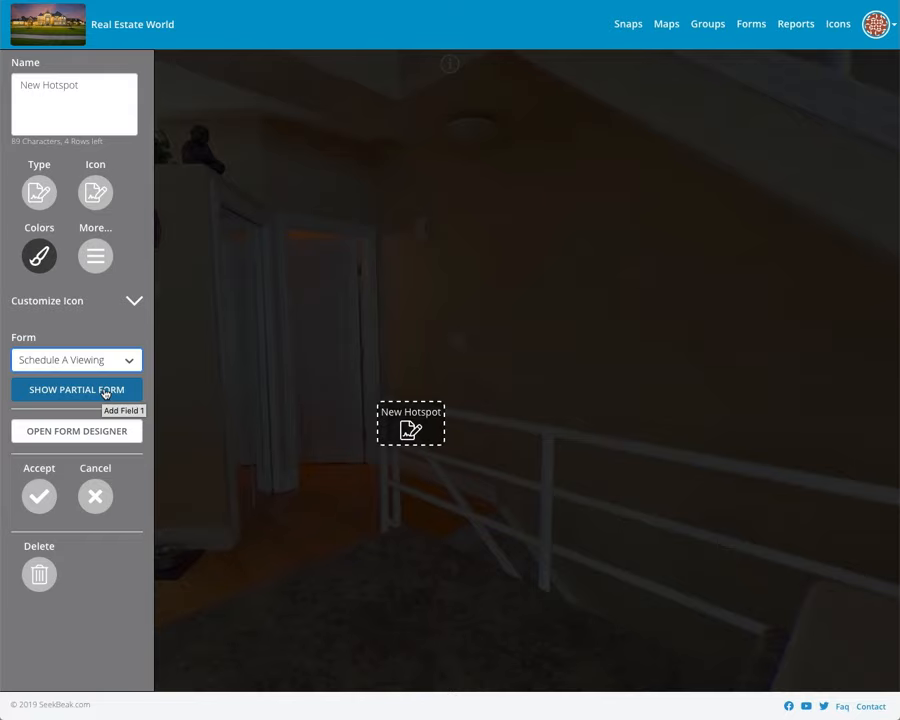
# Step: Try limiting the hotspot to the Phone Number and Contact Name fields
pyautogui.click(105, 393)
pyautogui.click(72, 383)
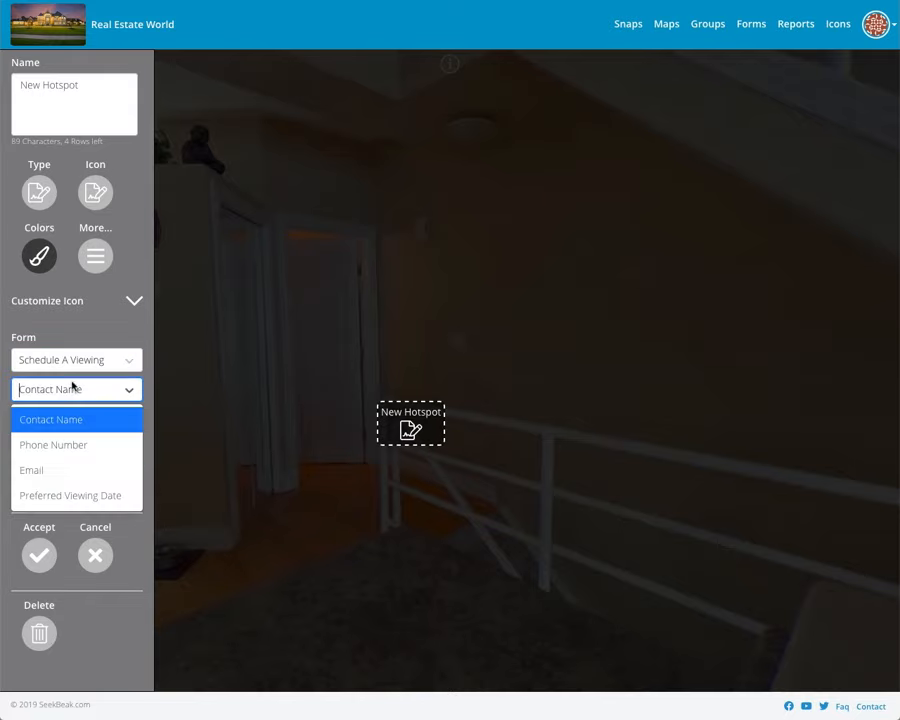
pyautogui.click(99, 453)
pyautogui.click(80, 443)
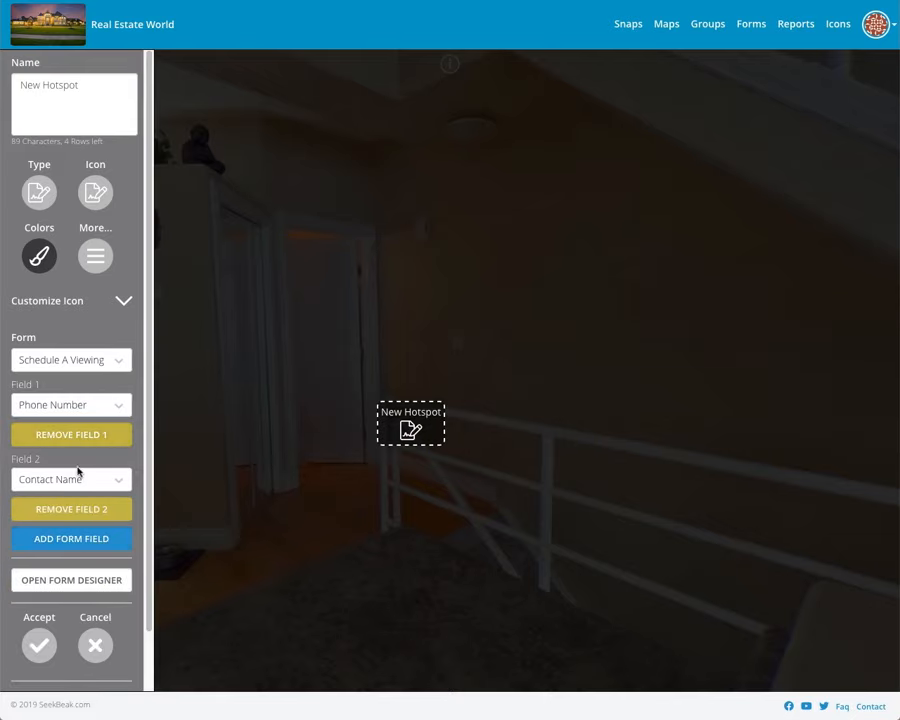
pyautogui.click(78, 474)
pyautogui.click(68, 507)
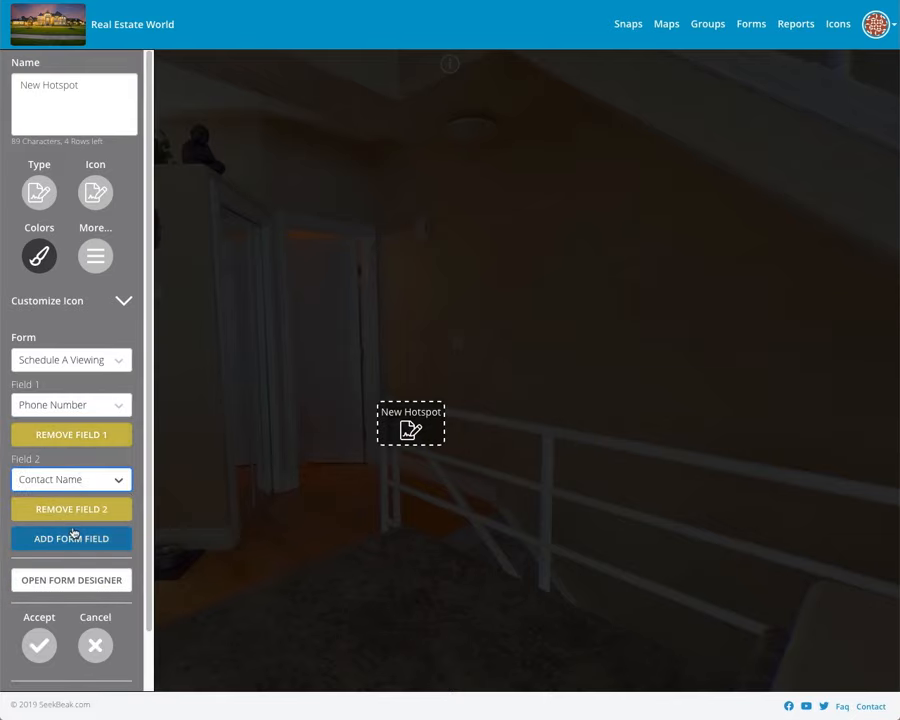
# Step: Remove the extra field, choose Show Entire Form, and open the form's designer
pyautogui.click(70, 433)
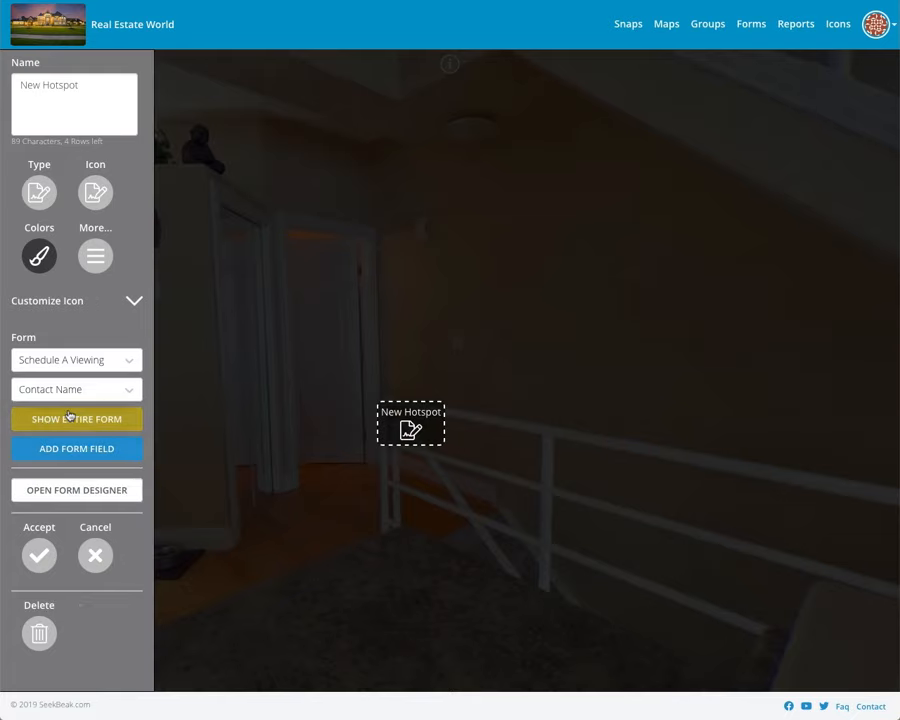
pyautogui.click(70, 417)
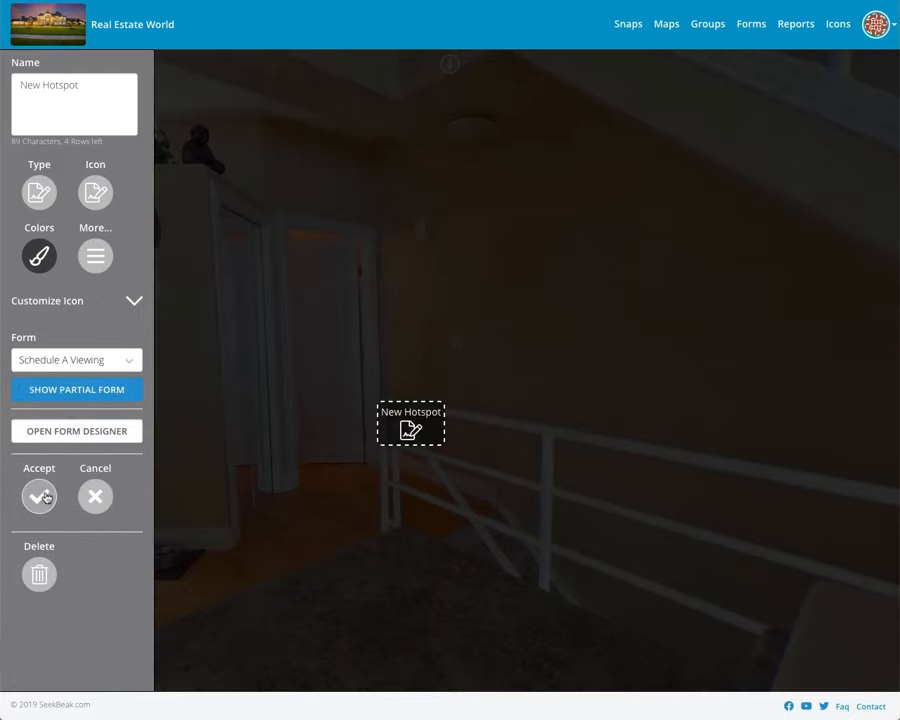
pyautogui.click(58, 429)
# Step: Review the Schedule A Viewing form's title and preference settings and its list of fields
pyautogui.click(323, 207)
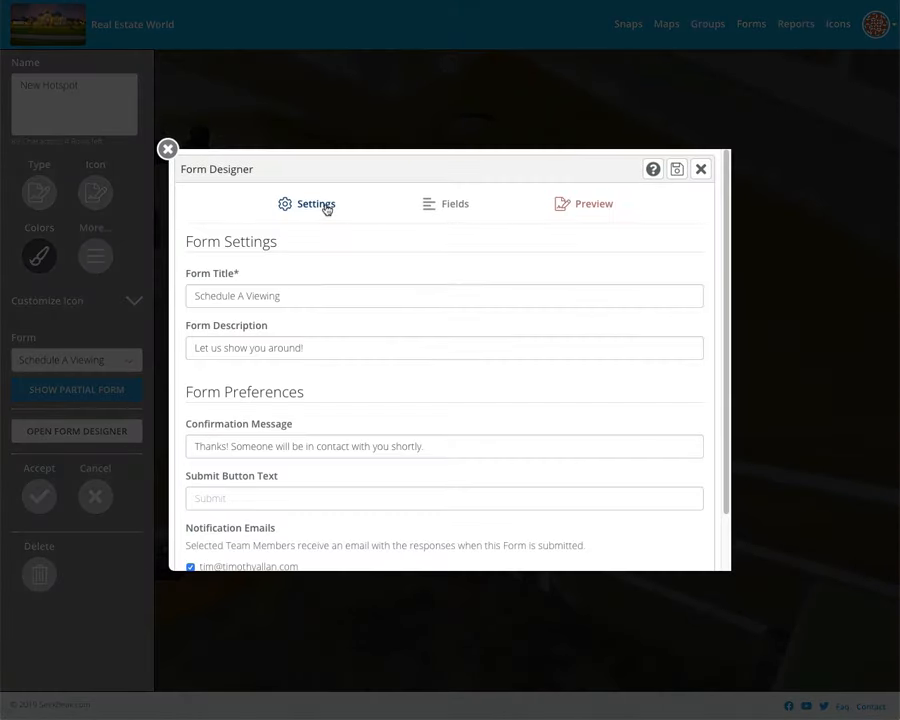
pyautogui.click(443, 203)
pyautogui.scroll(-3, 490, 360)
pyautogui.scroll(3, 398, 352)
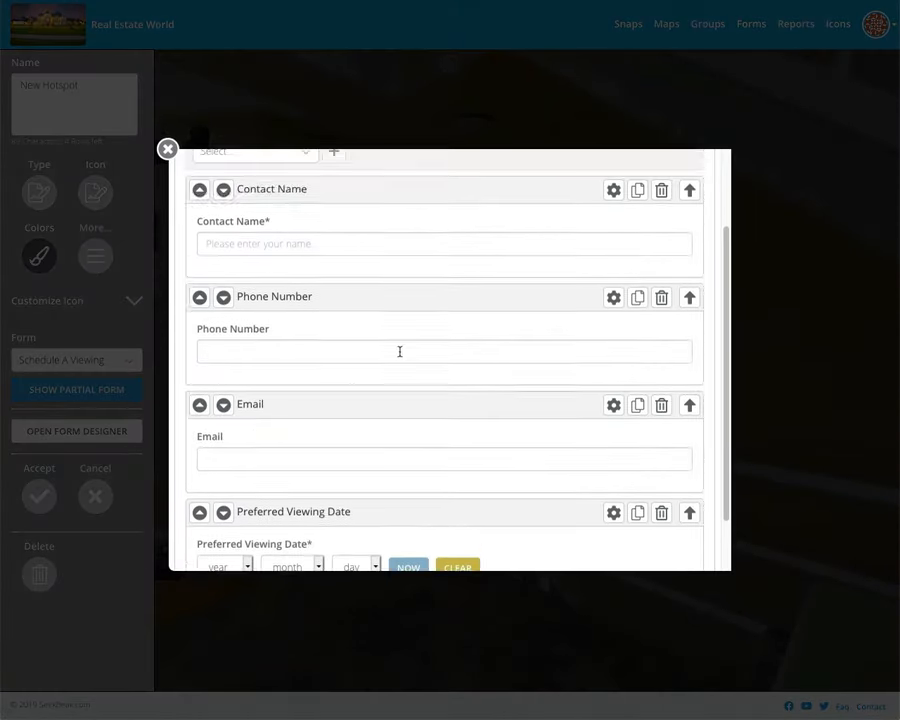
# Step: Close the Form Designer, accept the hotspot changes, and reopen the hotspot for editing
pyautogui.click(168, 148)
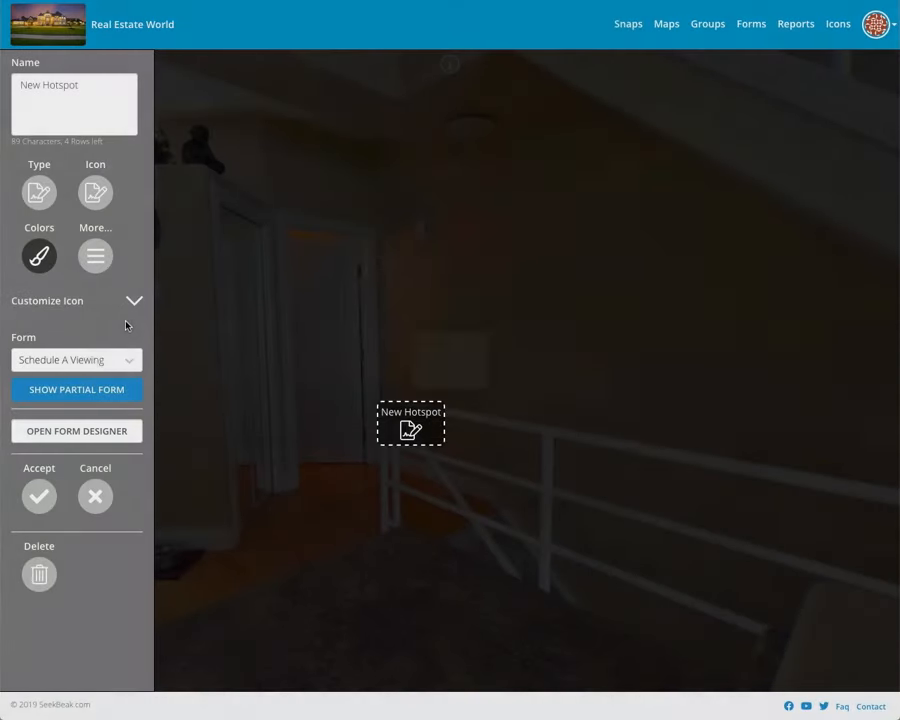
pyautogui.click(39, 494)
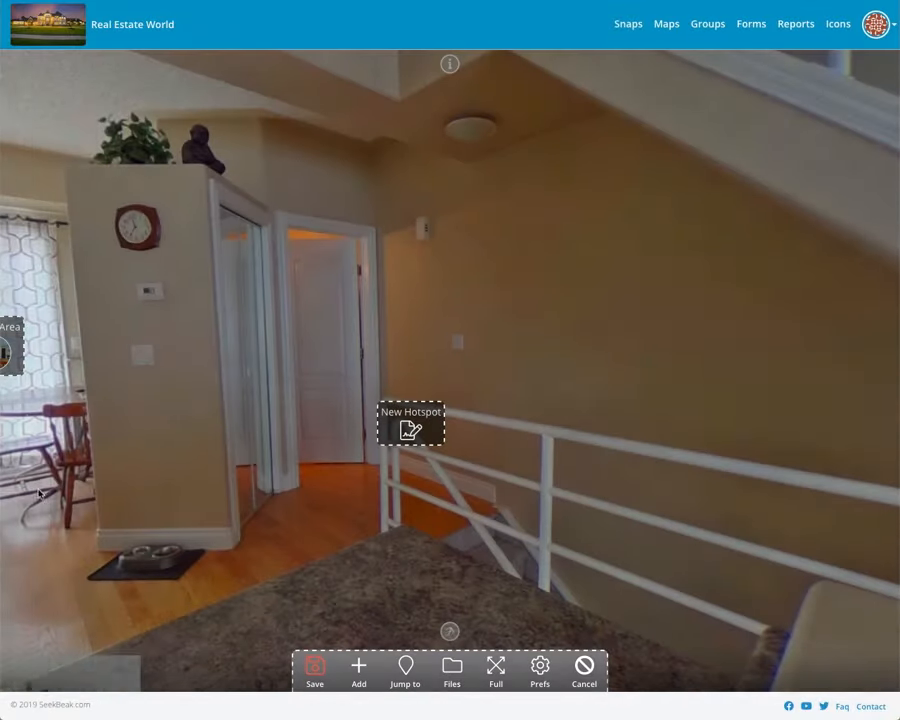
pyautogui.click(410, 428)
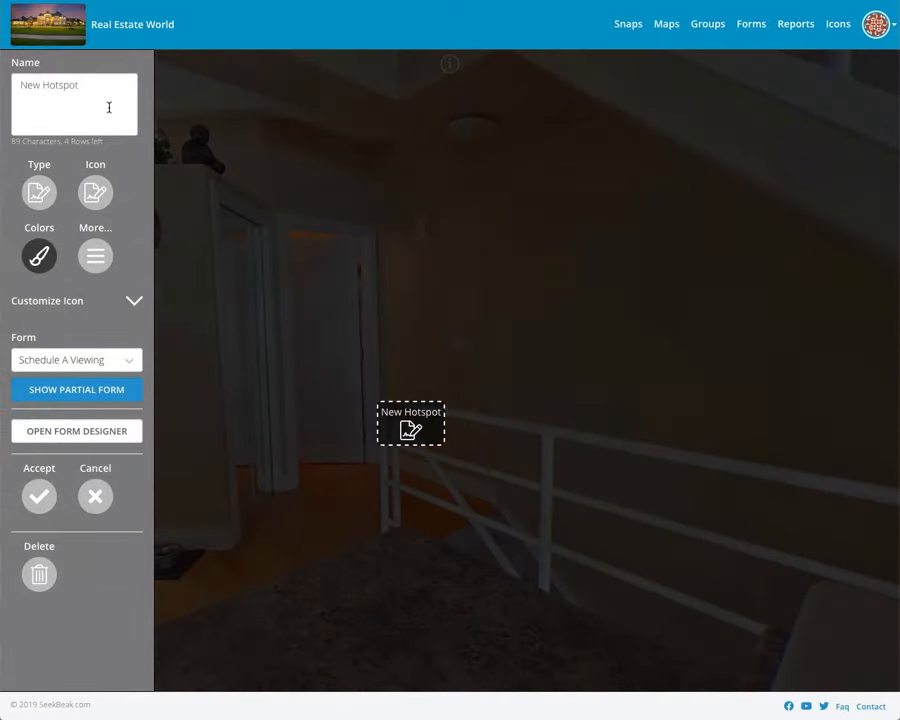
# Step: Rename the kitchen hotspot to 'Book A Viewing!', accept, and save the Kitchen snap's hotspots
pyautogui.moveTo(108, 106); pyautogui.dragTo(3, 78)
pyautogui.write('Boo')
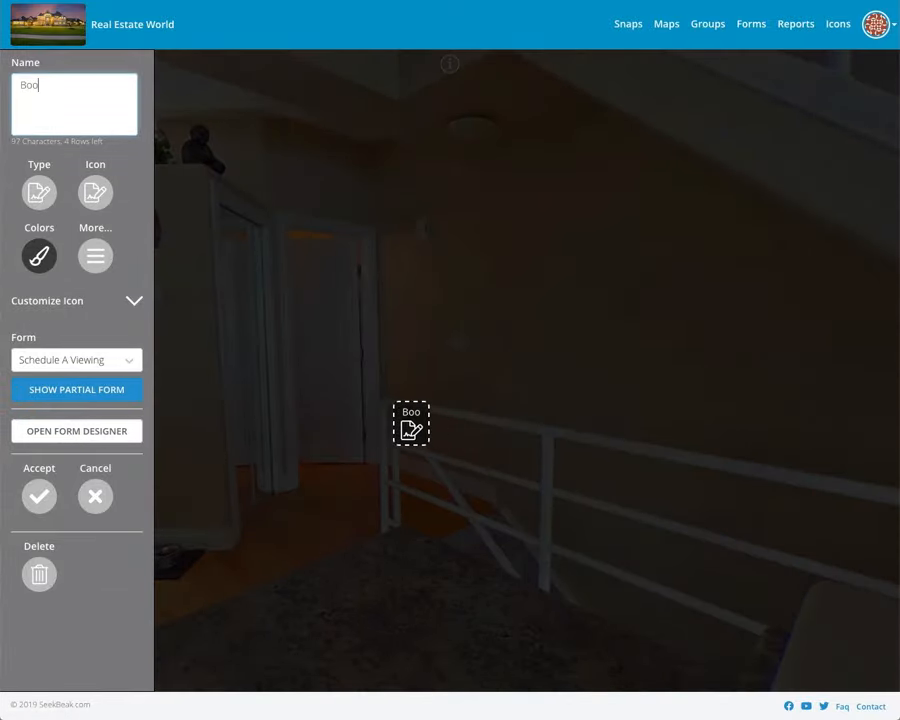
pyautogui.write('k A Viewing')
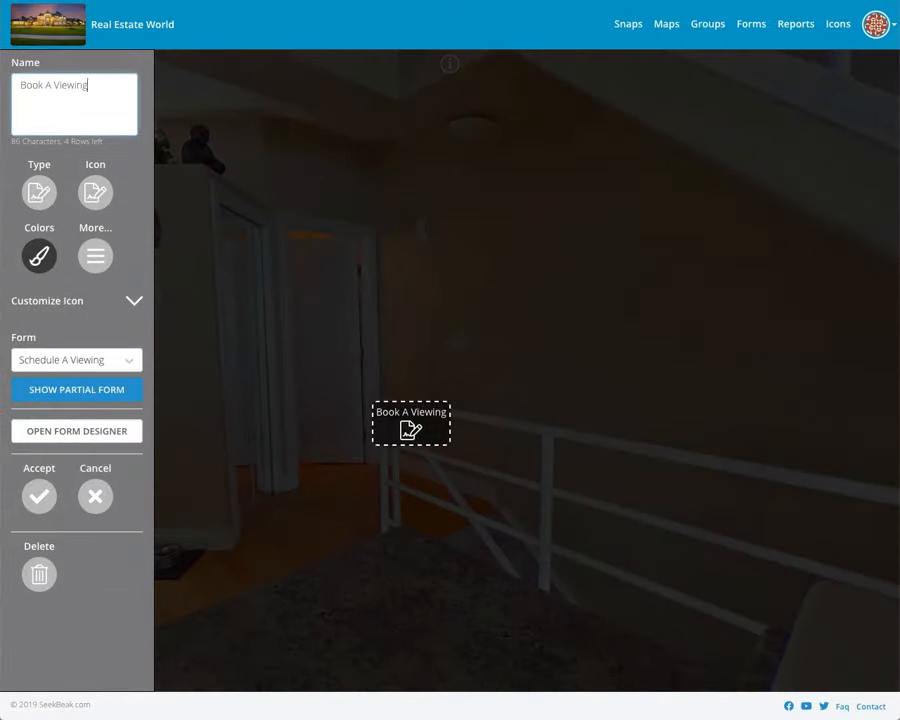
pyautogui.write('!')
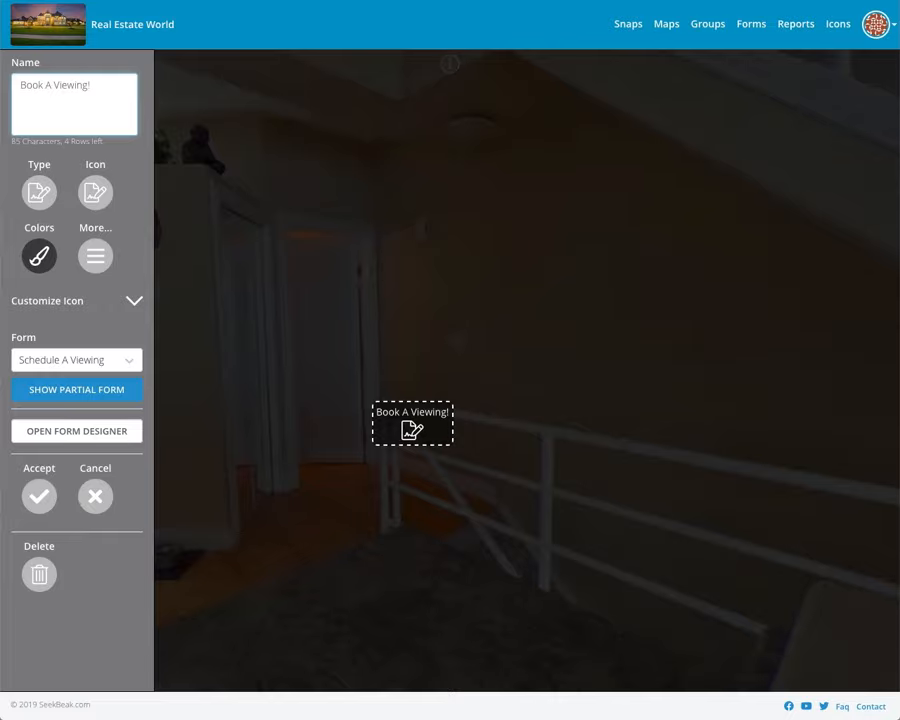
pyautogui.click(39, 494)
pyautogui.click(314, 667)
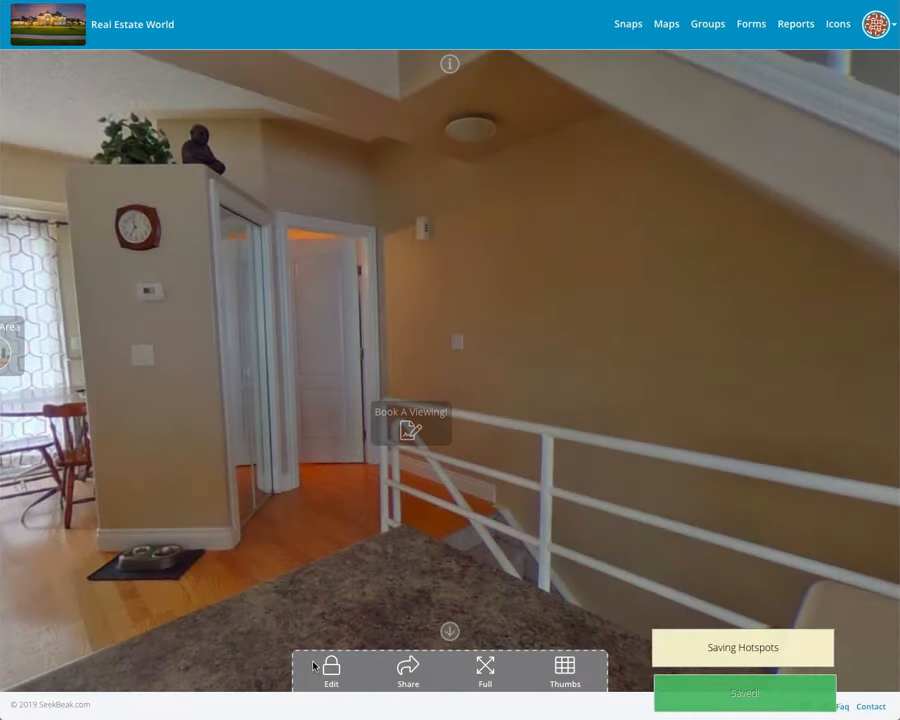
pyautogui.click(433, 430)
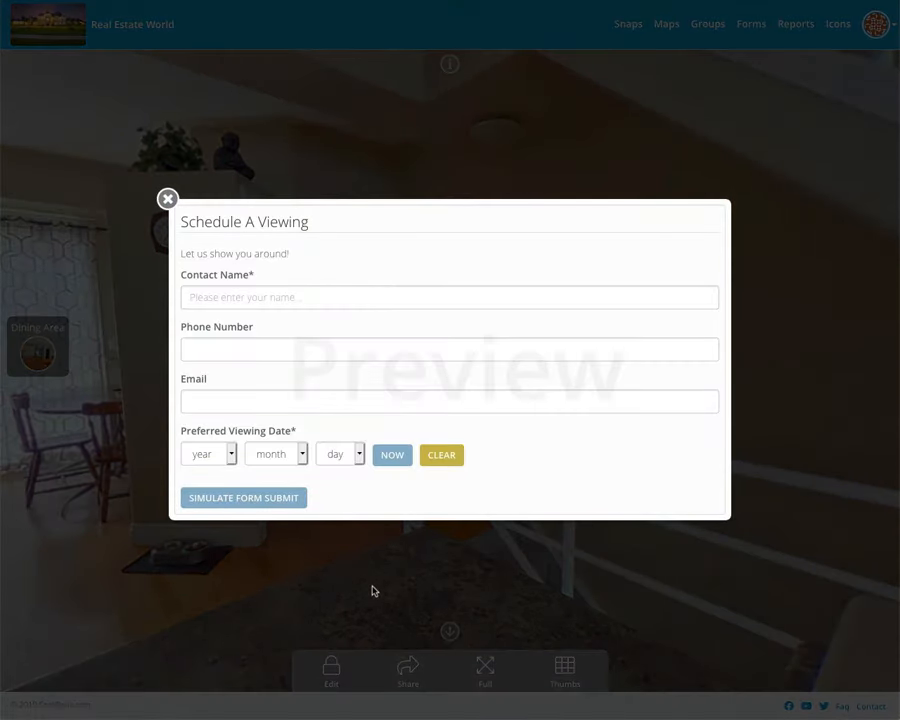
# Step: Close the form preview, turn the Kitchen panorama, and open the Book A Viewing! hotspot's form
pyautogui.click(168, 199)
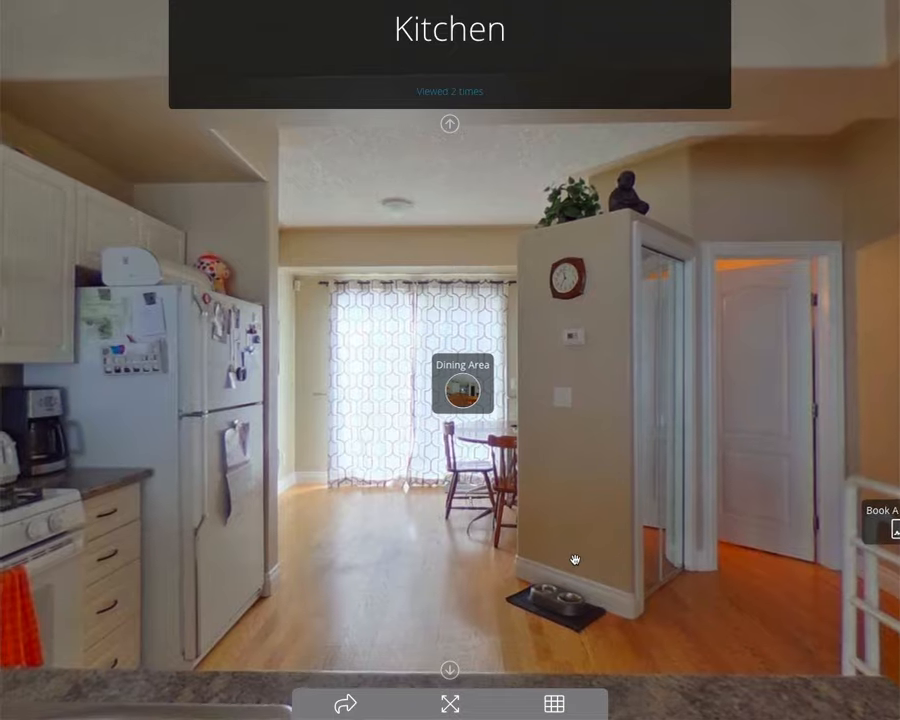
pyautogui.moveTo(575, 560); pyautogui.dragTo(512, 530)
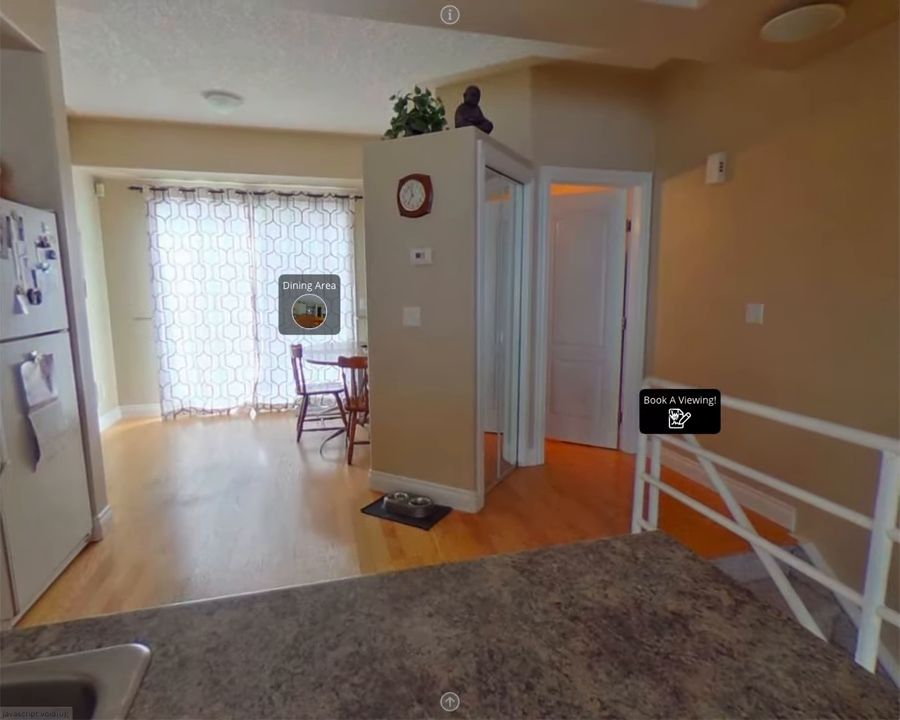
pyautogui.click(676, 410)
# Step: Enter the contact's name and e-mail address in the Schedule A Viewing form
pyautogui.click(284, 297)
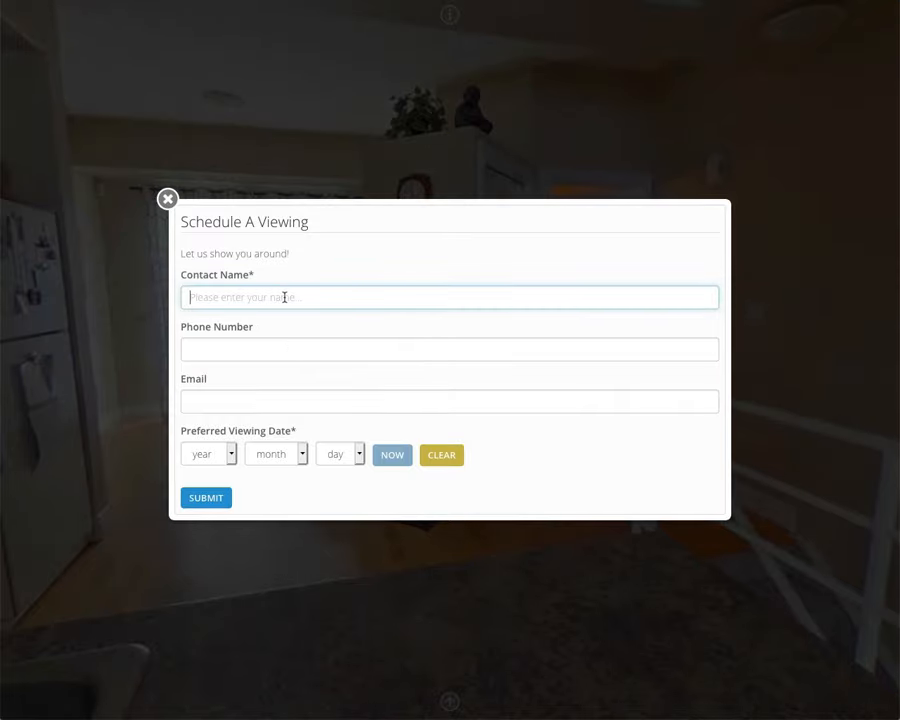
pyautogui.write('Charles')
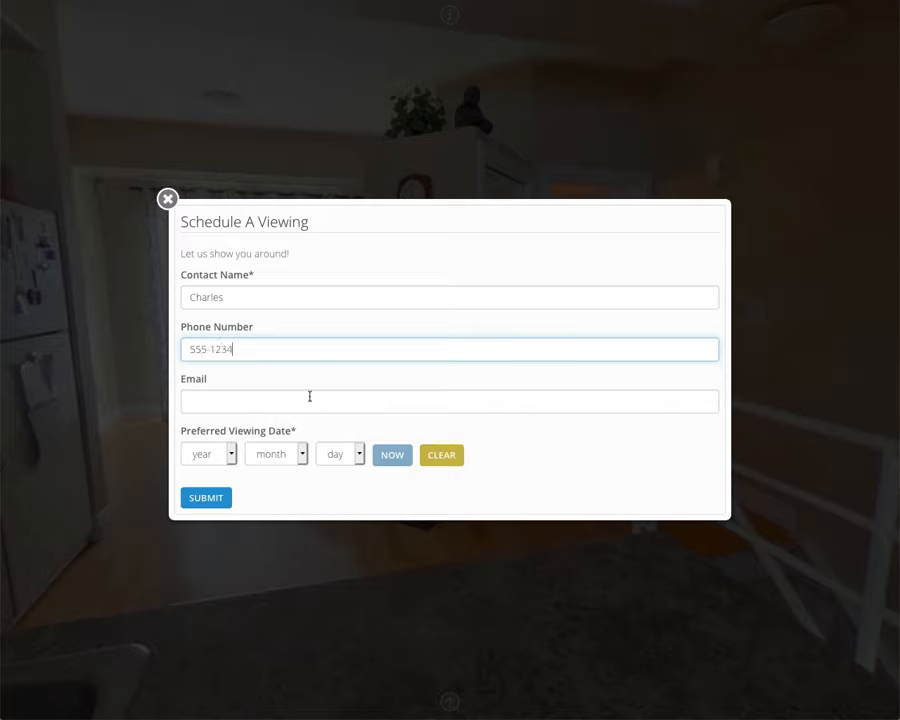
pyautogui.press('Tab')
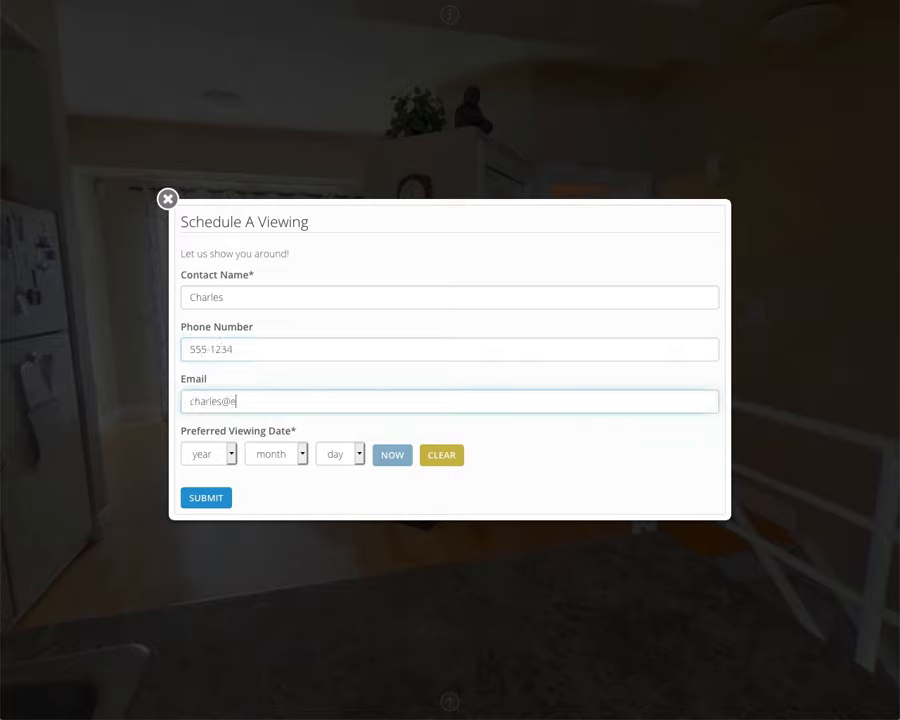
# Step: Set the viewing date to 2020-02-18, then submit the form and confirm the submission
pyautogui.click(232, 454)
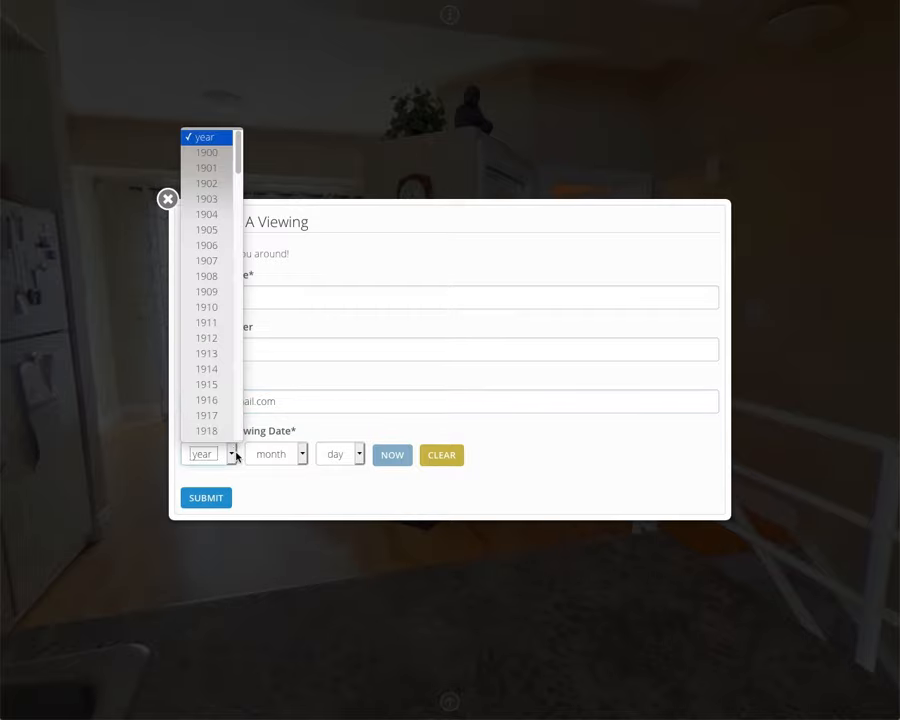
pyautogui.scroll(-15, 221, 418)
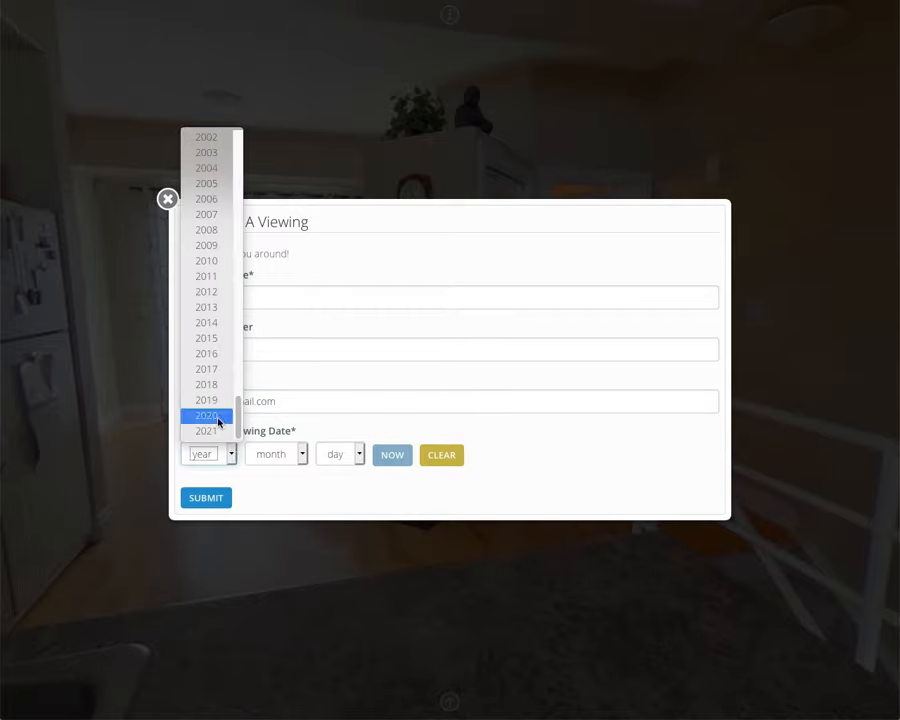
pyautogui.click(220, 418)
pyautogui.click(274, 453)
pyautogui.click(272, 480)
pyautogui.click(336, 456)
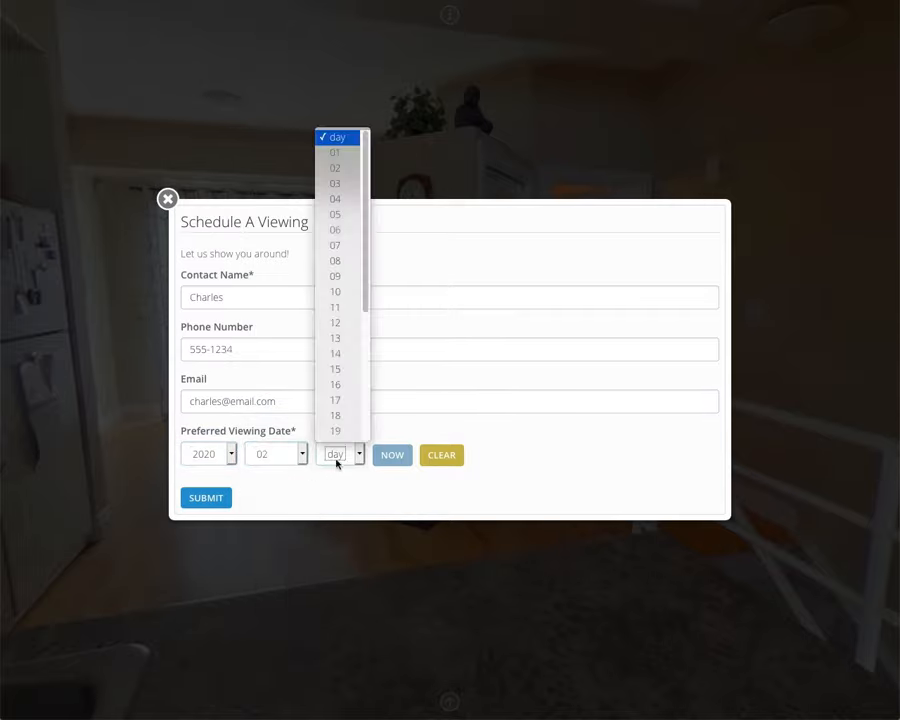
pyautogui.click(351, 414)
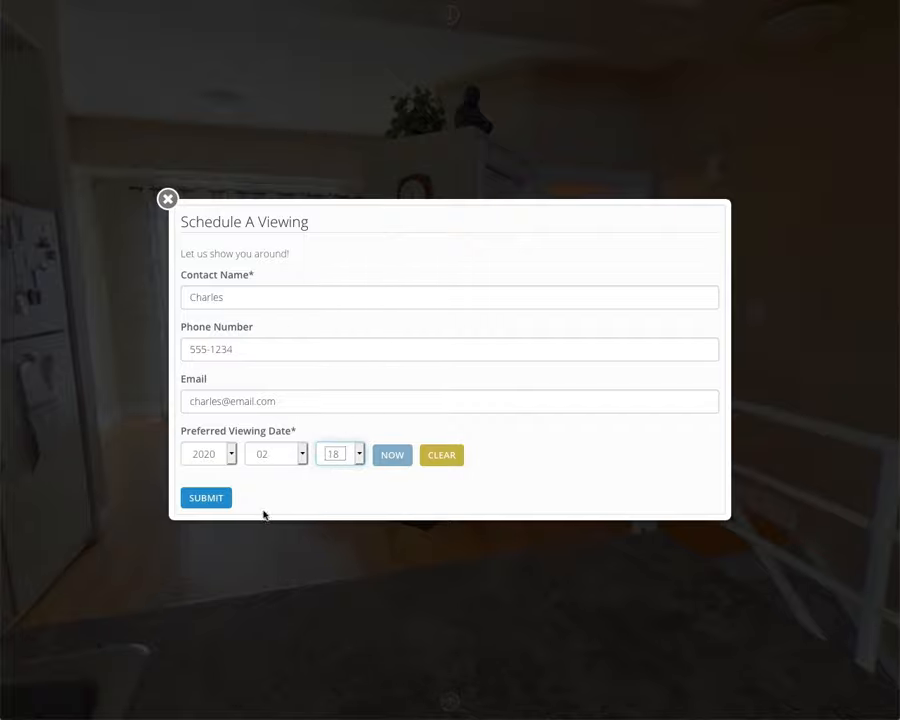
pyautogui.click(213, 497)
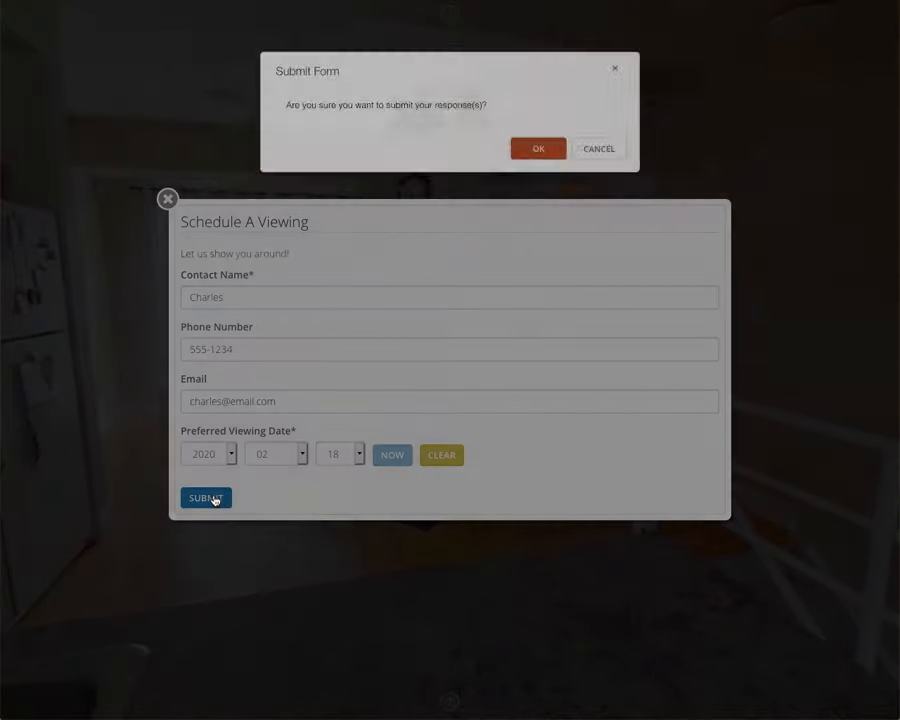
pyautogui.click(550, 153)
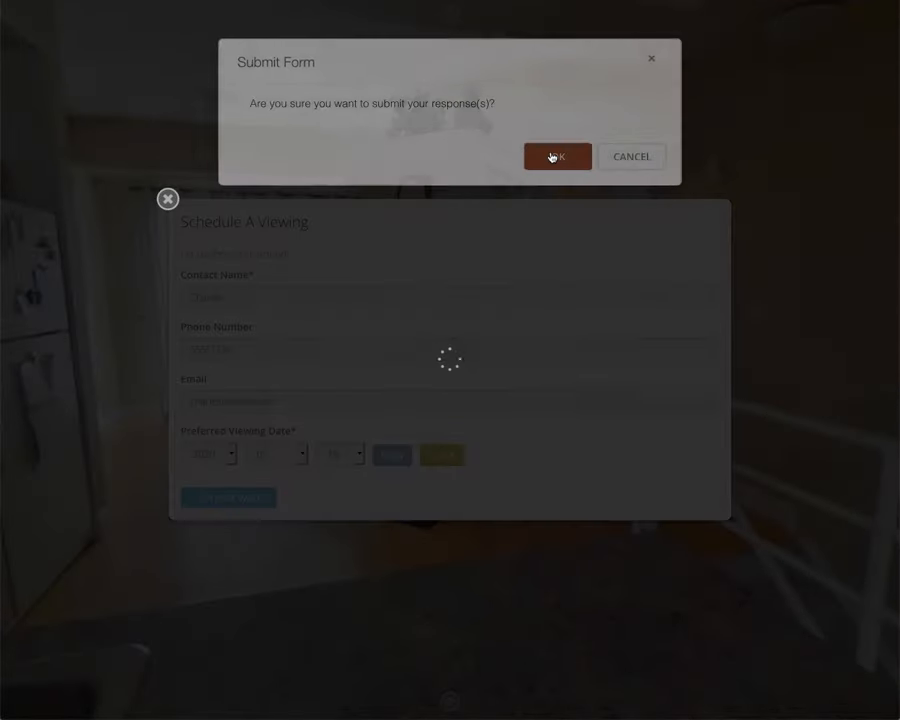